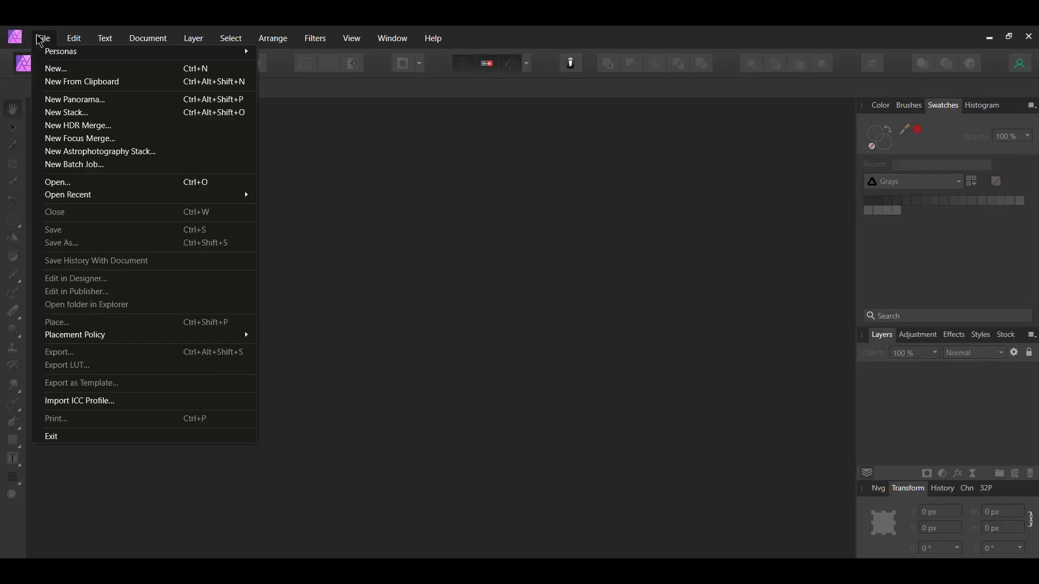
Open the portrait photo from File > Open.
left_click(55, 182)
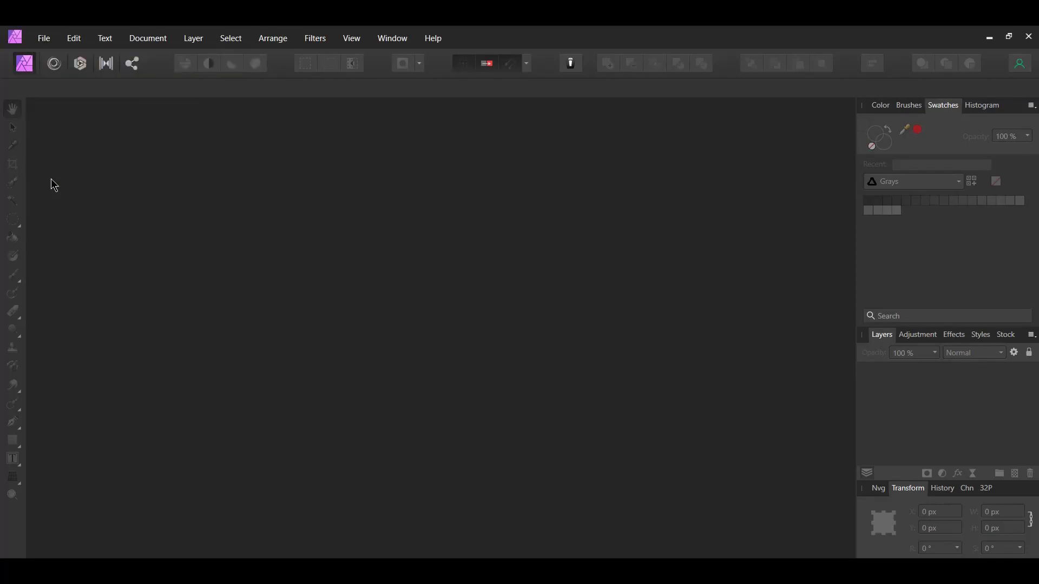
left_click(469, 395)
left_click(716, 552)
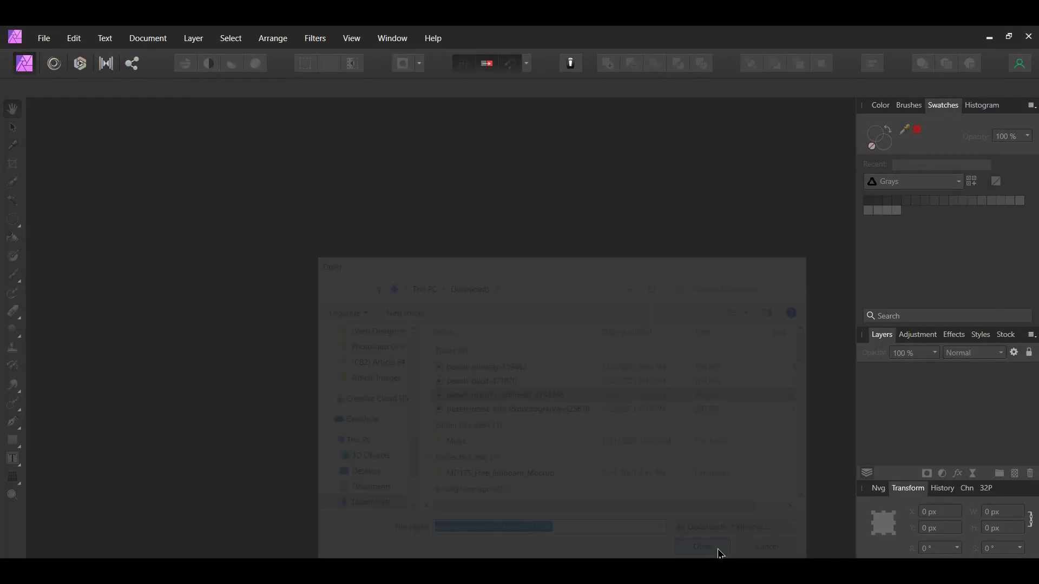
Duplicate the Background layer, rename the copy 'Blur', and hide the original Background.
key("v")
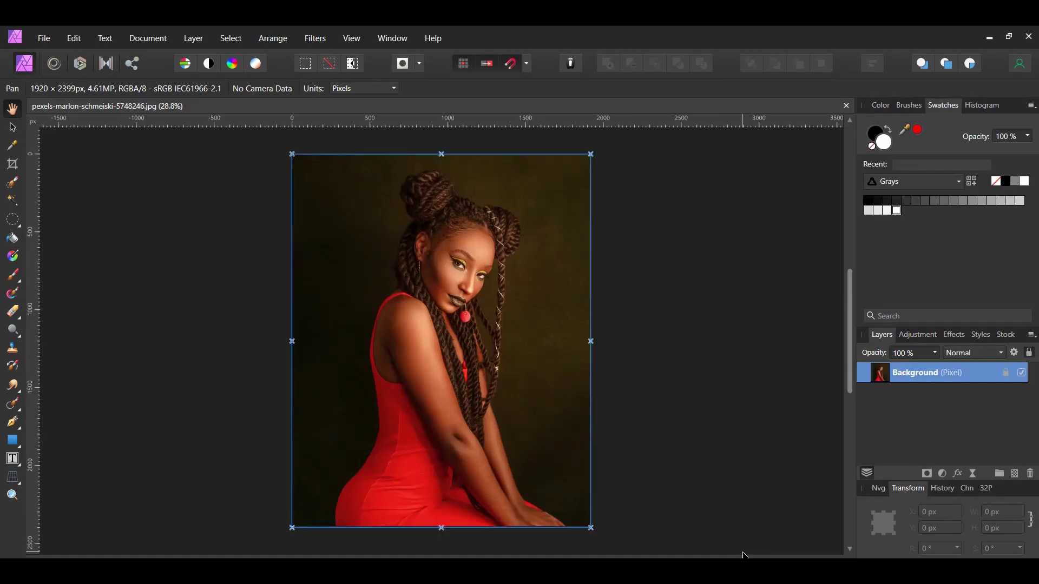
key("ctrl+j")
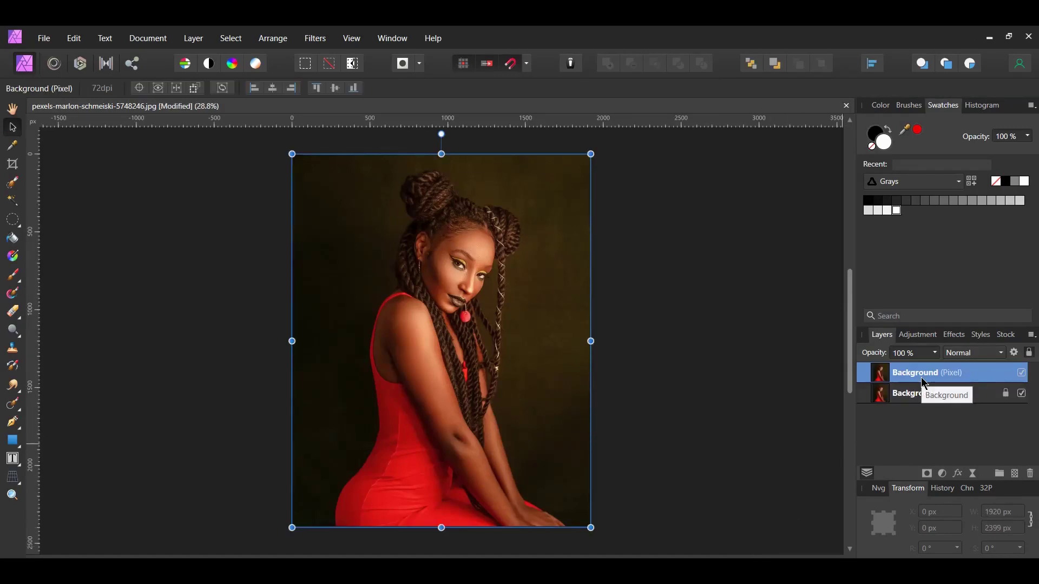
double_click(936, 374)
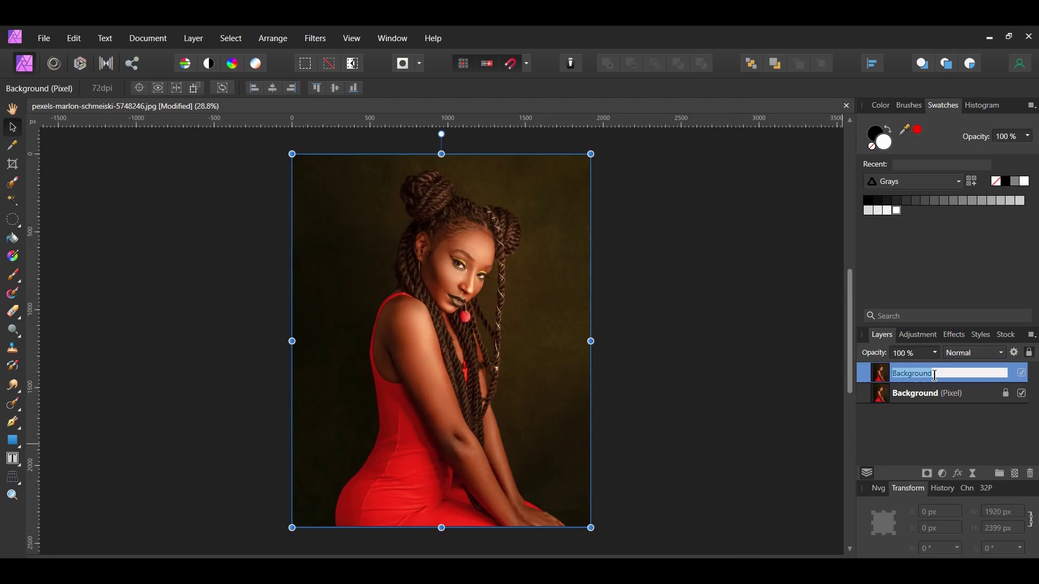
type("Blur")
key("Return")
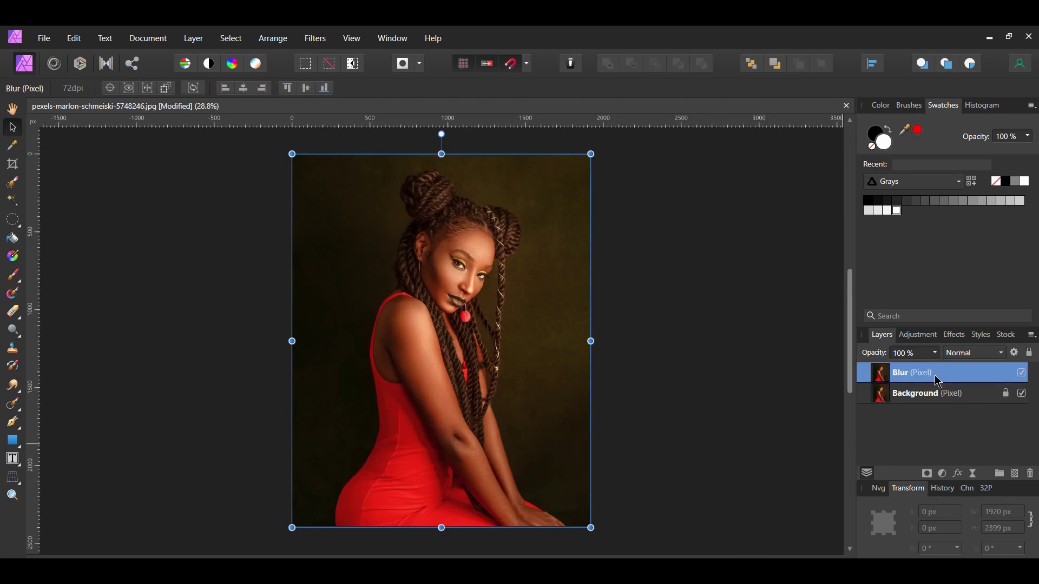
left_click(1022, 395)
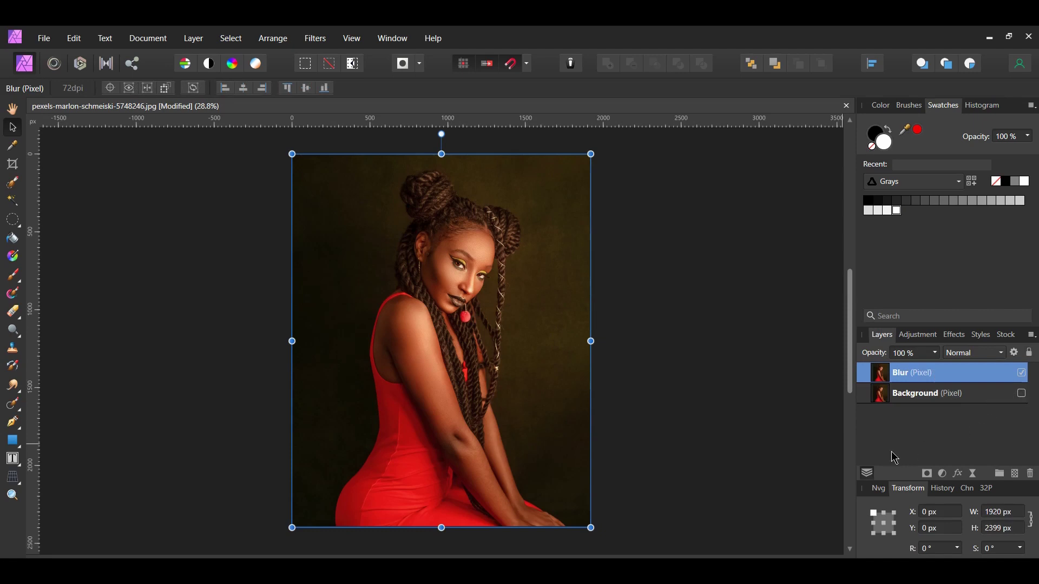
left_click(942, 474)
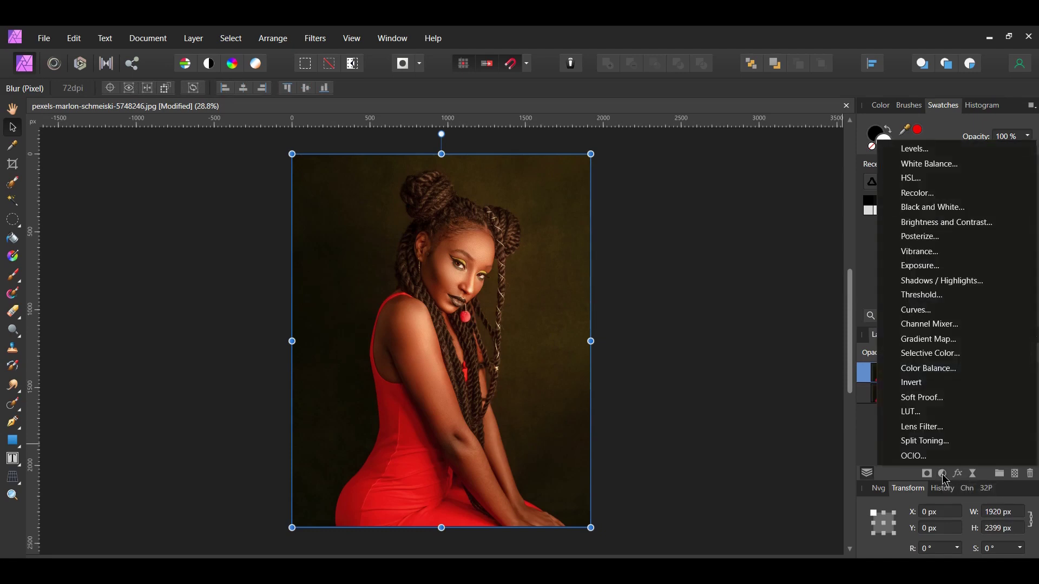
Add a Curves adjustment with the black point nudged right and the white point slightly lowered.
left_click(943, 310)
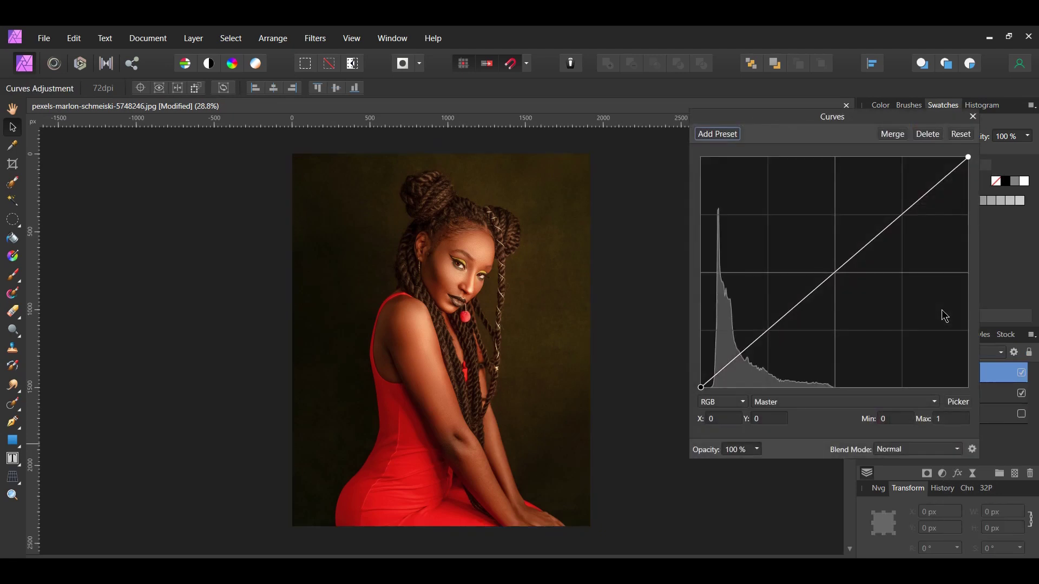
left_click_drag(701, 388, 709, 391)
left_click_drag(968, 157, 974, 166)
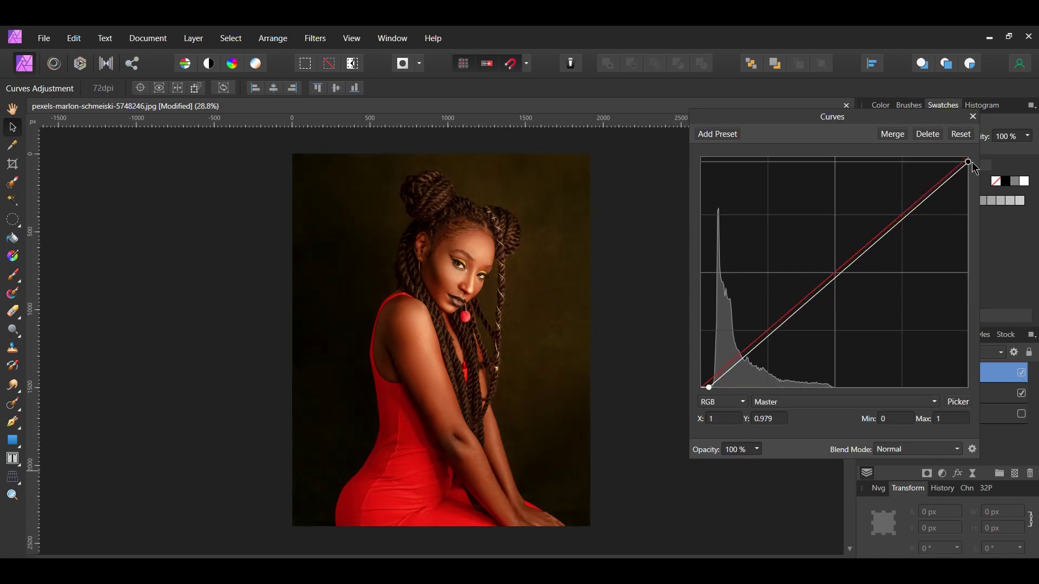
left_click(973, 117)
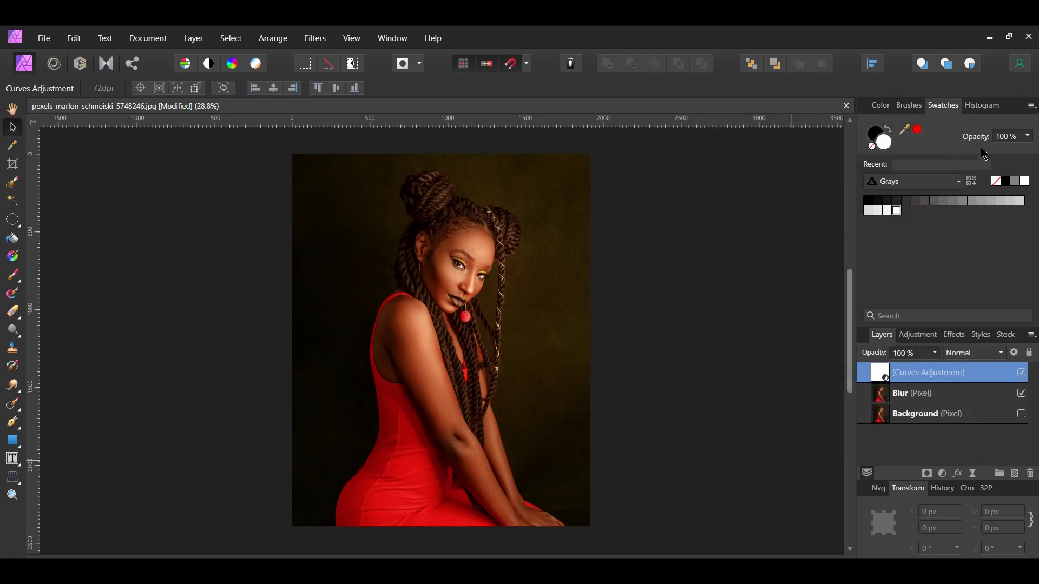
Nest the Curves adjustment inside the Blur layer and toggle it to compare.
left_click_drag(878, 373, 899, 394)
left_click(863, 373)
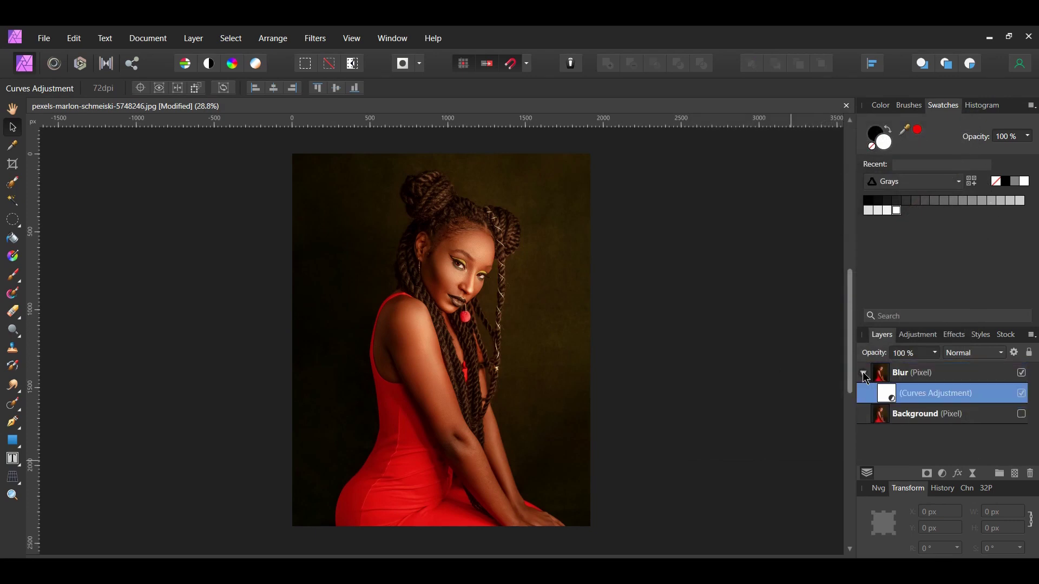
left_click(1022, 394)
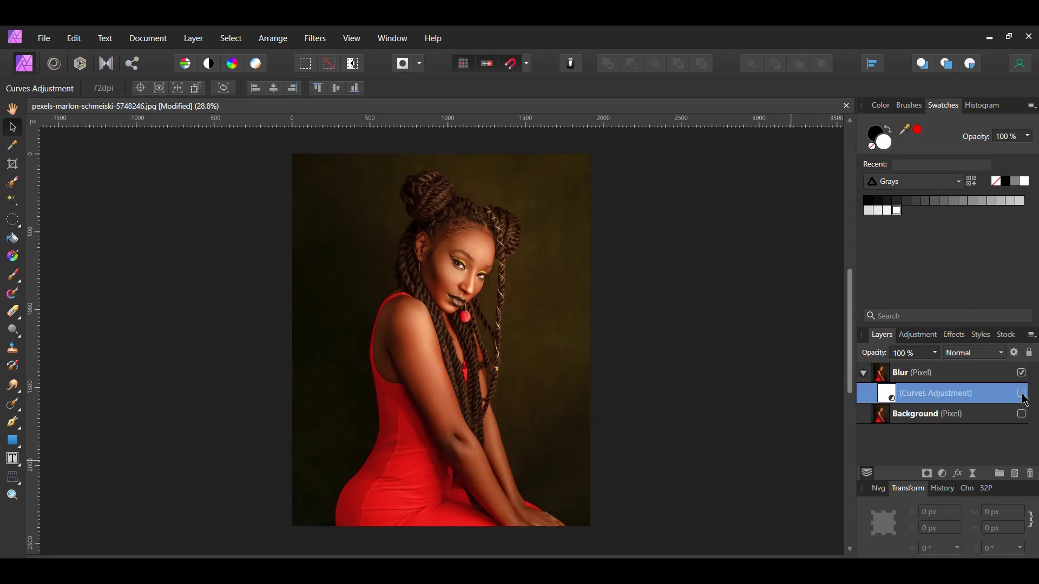
left_click(1022, 394)
left_click(863, 373)
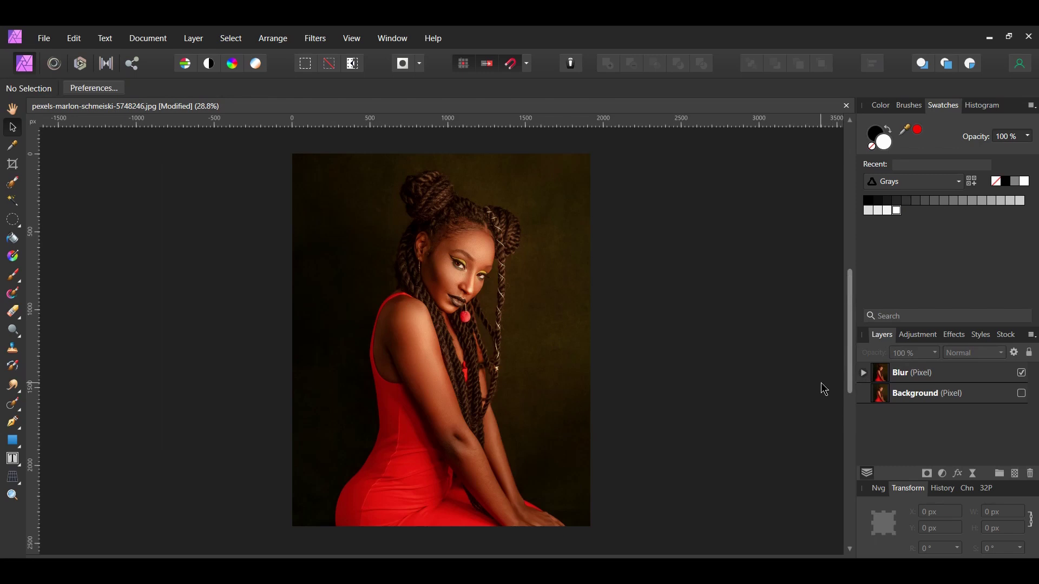
Add a live Gaussian Blur with a 5 px radius and Preserve Alpha on.
left_click(973, 474)
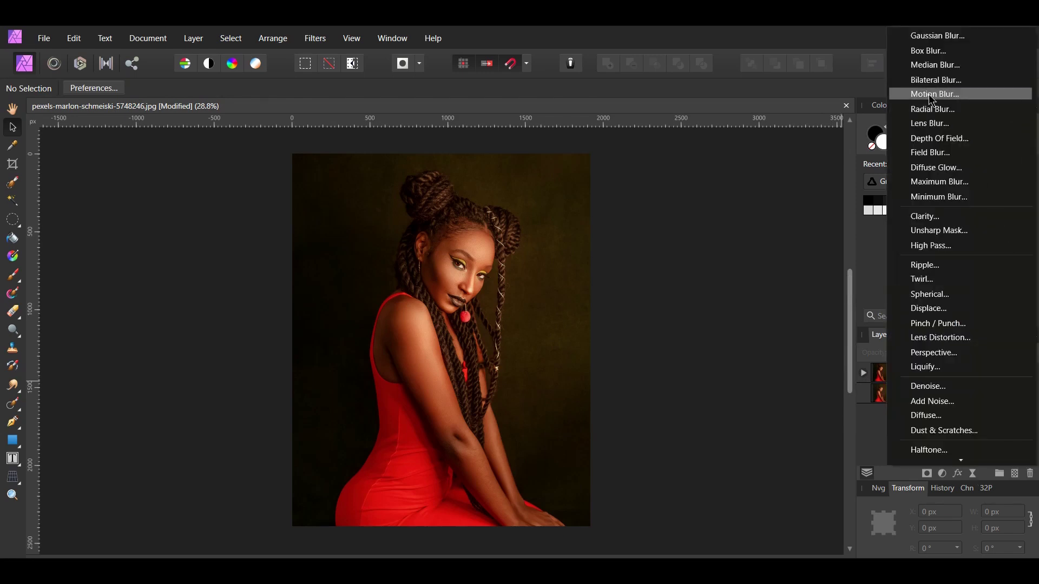
left_click(920, 36)
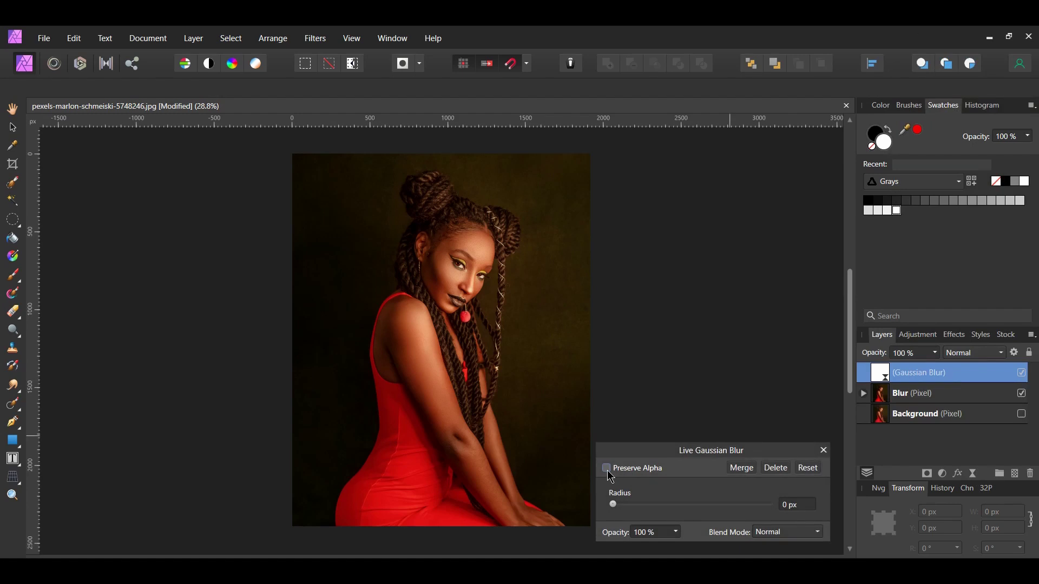
left_click(606, 469)
mouse_move(613, 504)
left_mouse_down()
mouse_move(717, 508)
mouse_move(611, 506)
left_mouse_up()
left_click(606, 469)
left_click(791, 504)
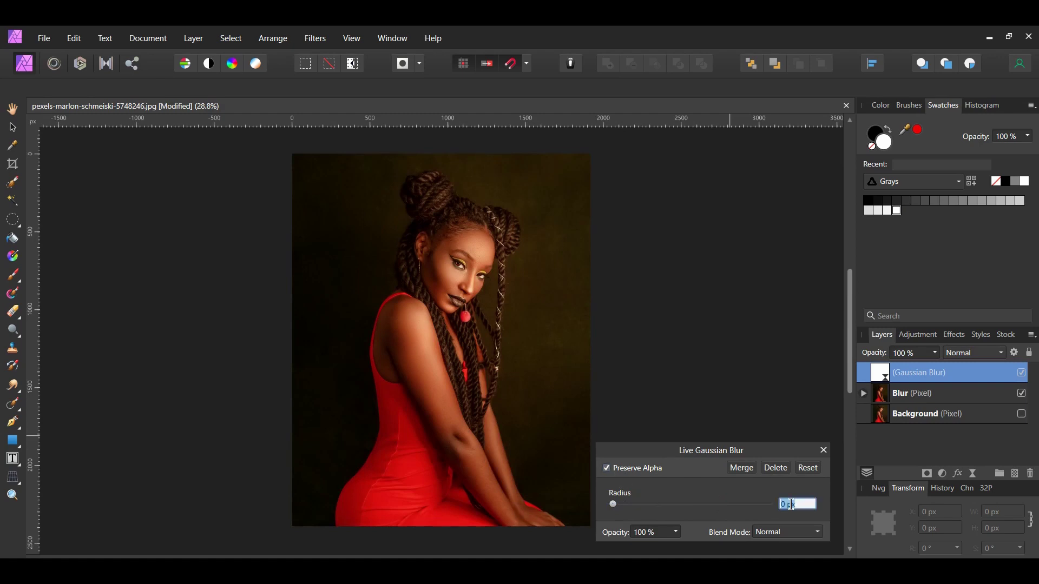
type("5")
key("Return")
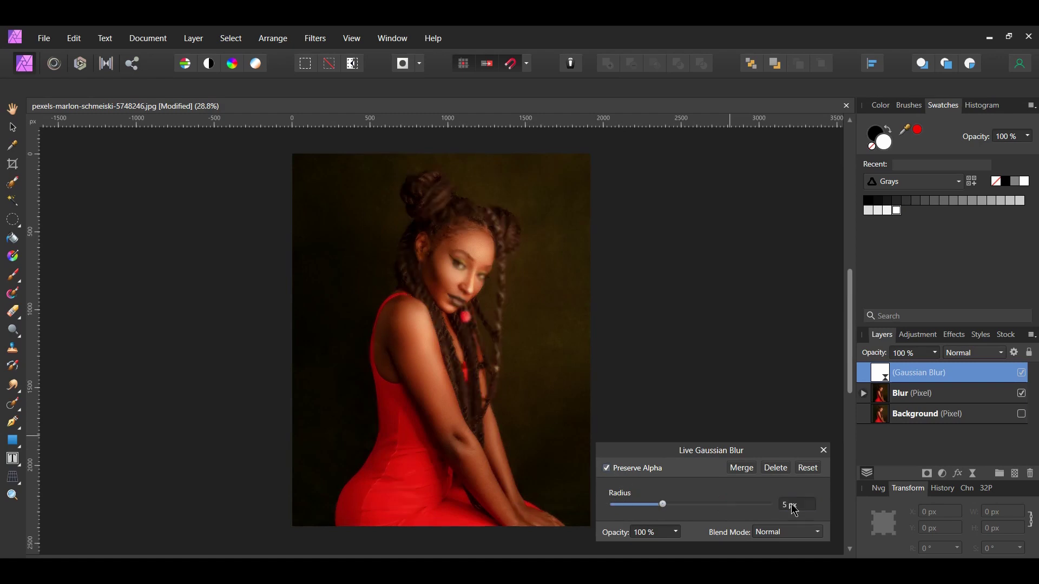
left_click(823, 450)
Nest the Gaussian Blur filter inside the Blur layer.
left_click_drag(880, 374, 899, 403)
left_click(864, 375)
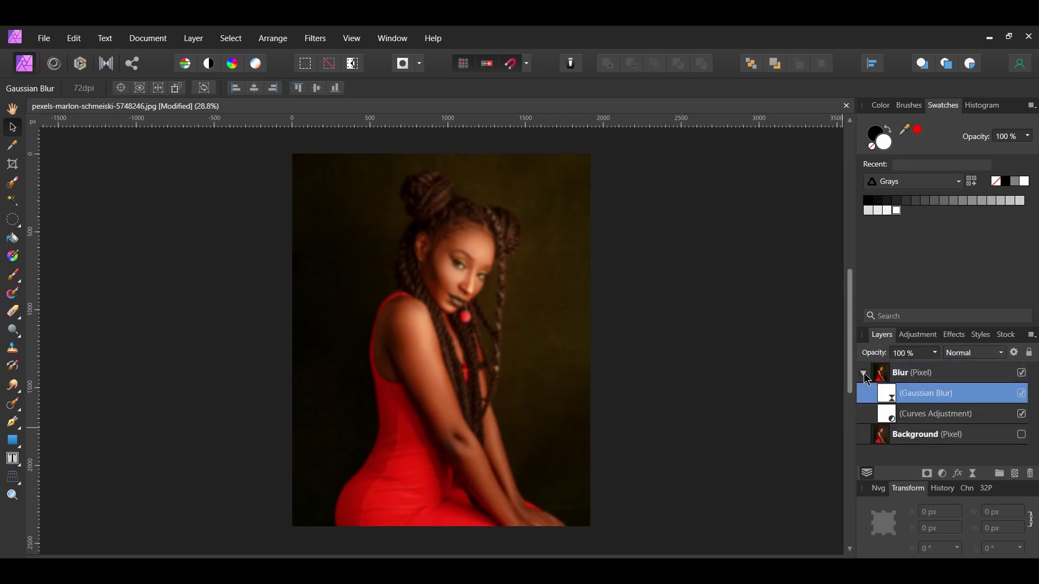
left_click(864, 374)
left_click(824, 395)
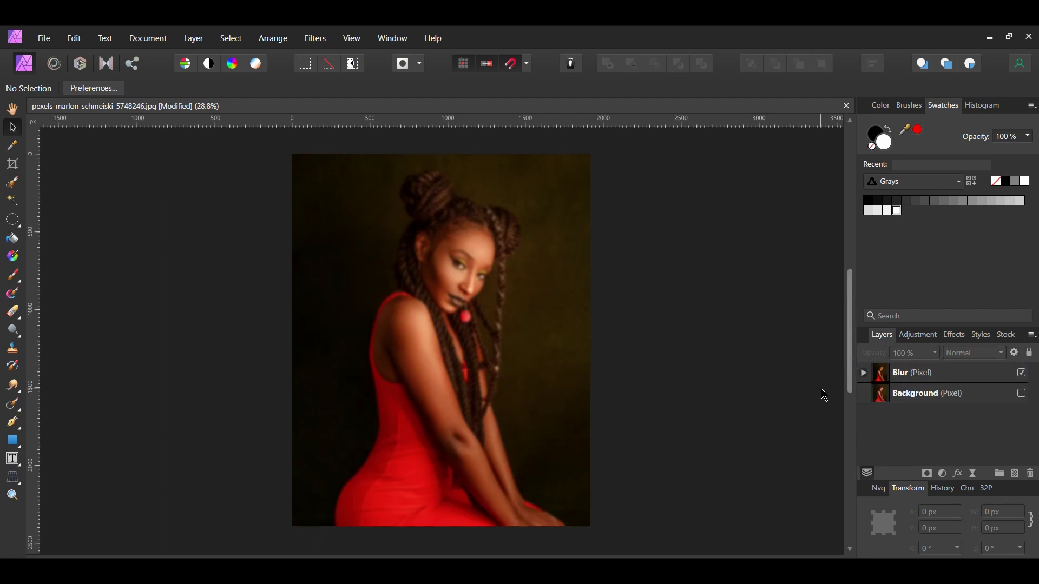
Place the rain-on-glass photo as a new layer stretched over the whole canvas.
left_click(44, 38)
left_click(91, 323)
left_click(479, 410)
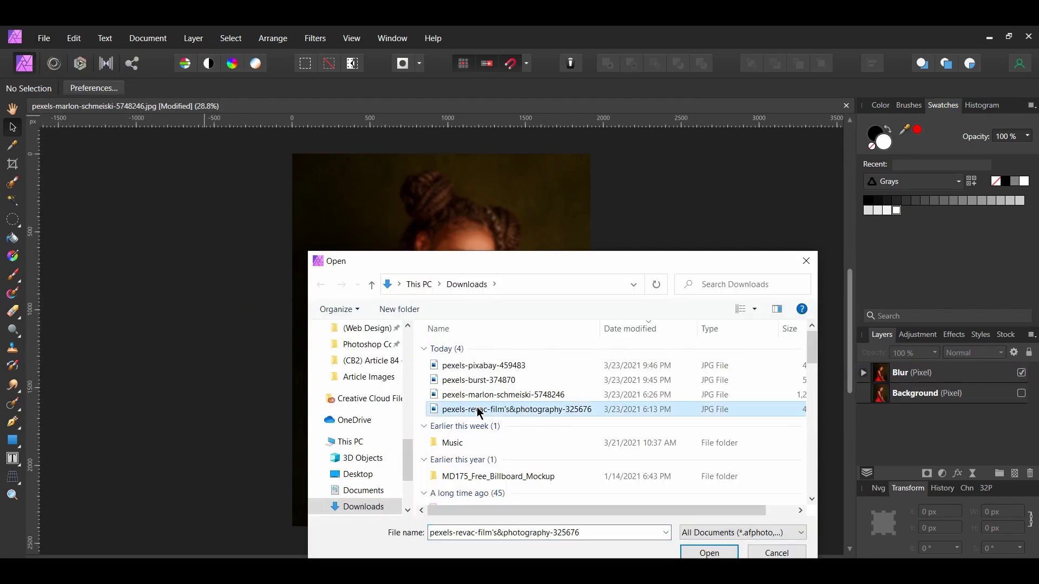
double_click(479, 411)
key("ctrl+minus")
left_click_drag(277, 162, 714, 513)
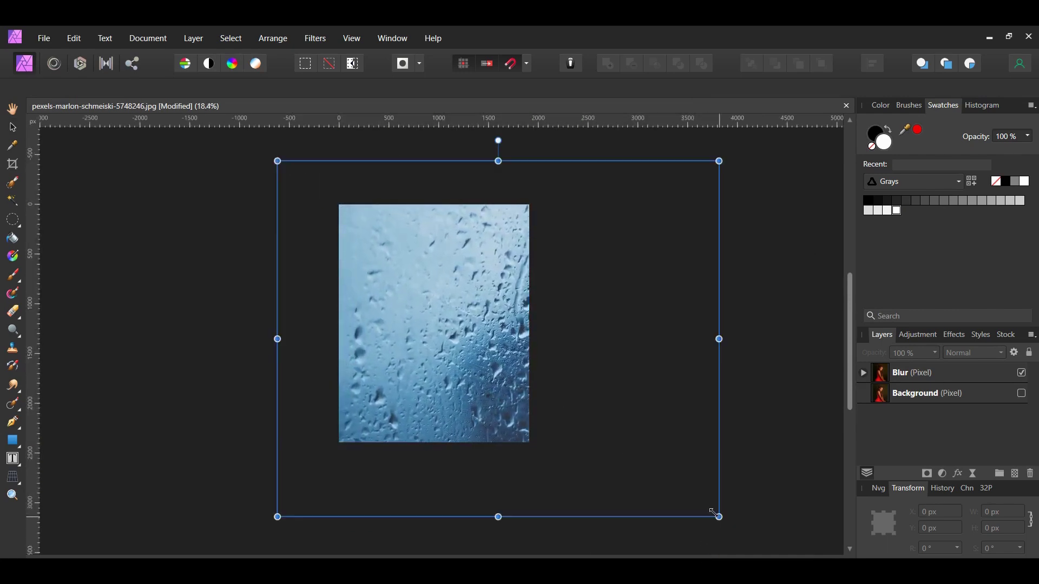
Change the water-drops layer's blend mode to Hard Light.
scroll(579, 520, "down", 1)
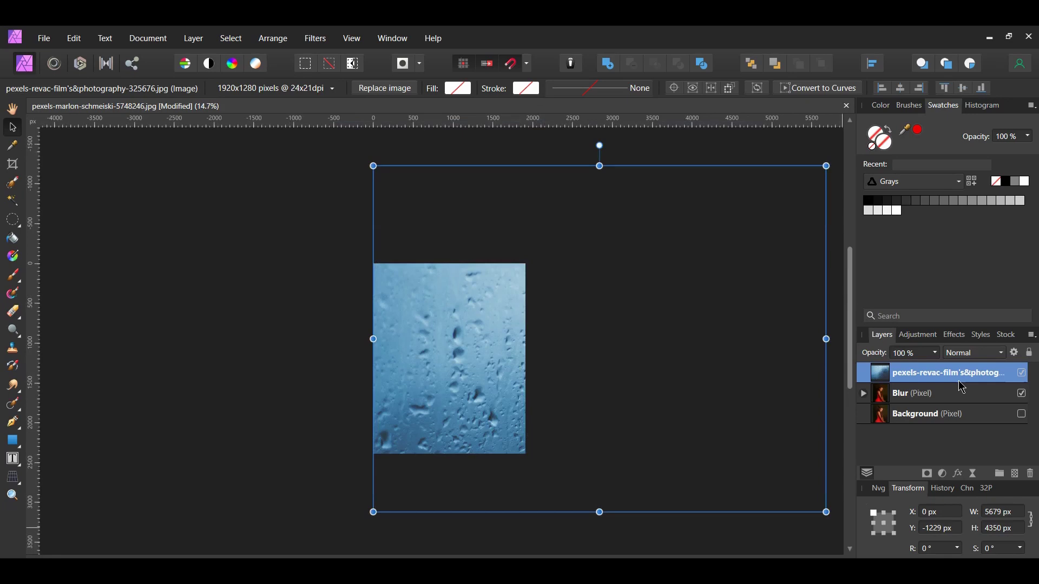
left_click(1005, 360)
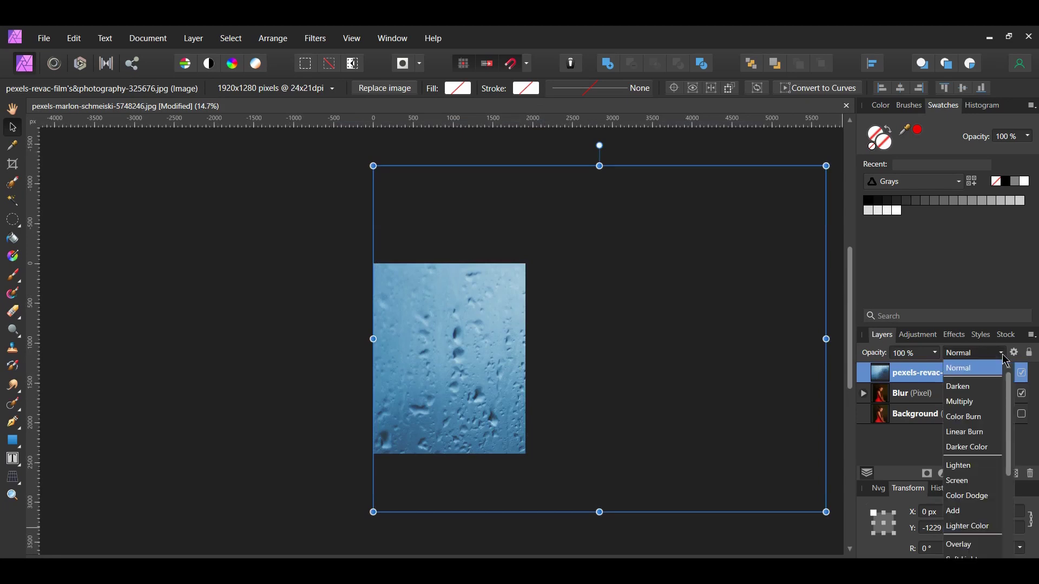
scroll(1009, 400, "down", 2)
scroll(1012, 412, "down", 1)
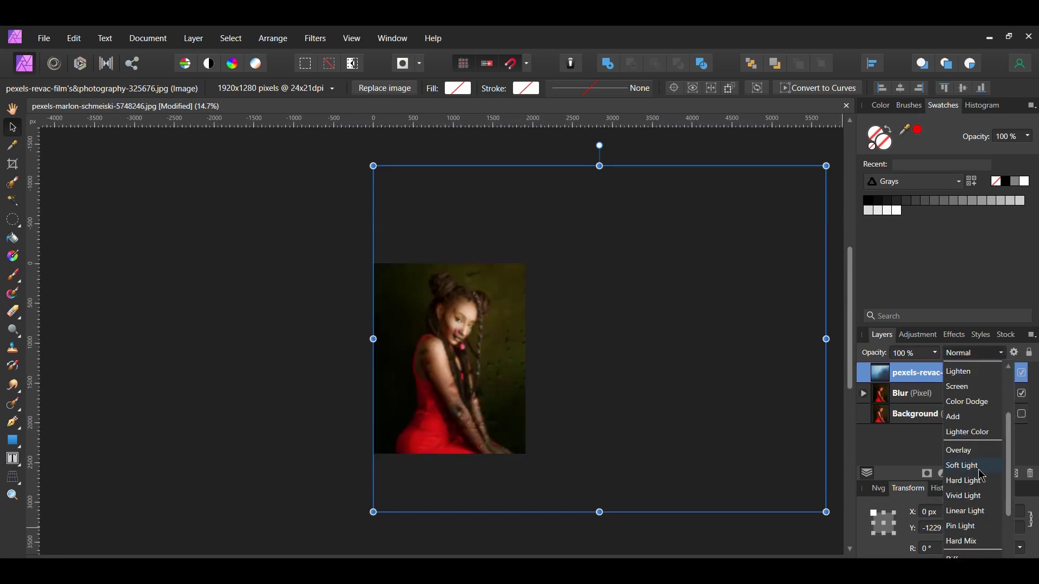
left_click(965, 481)
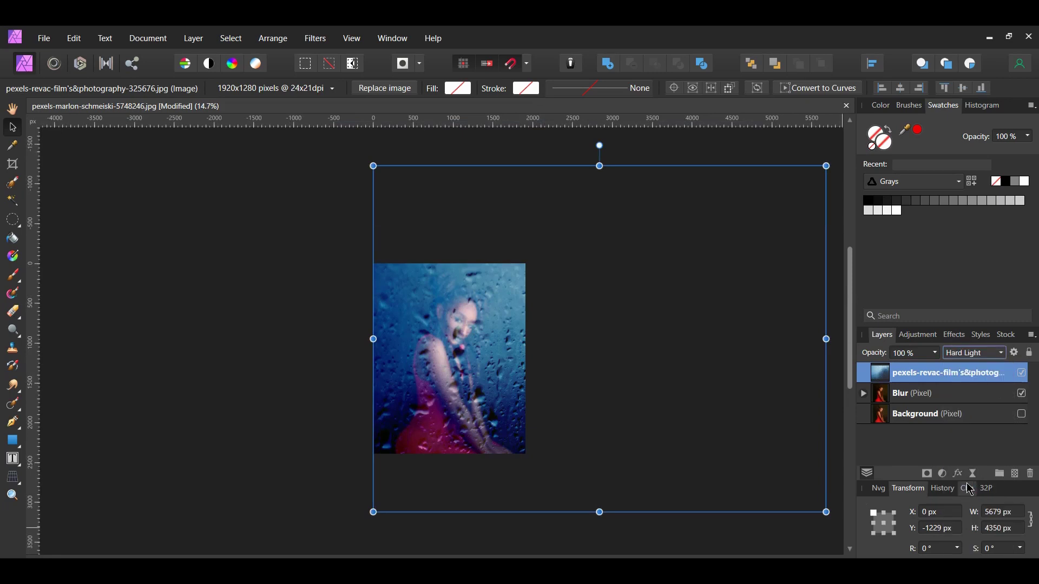
key("ctrl+d")
scroll(432, 349, "up", 2)
left_click(942, 474)
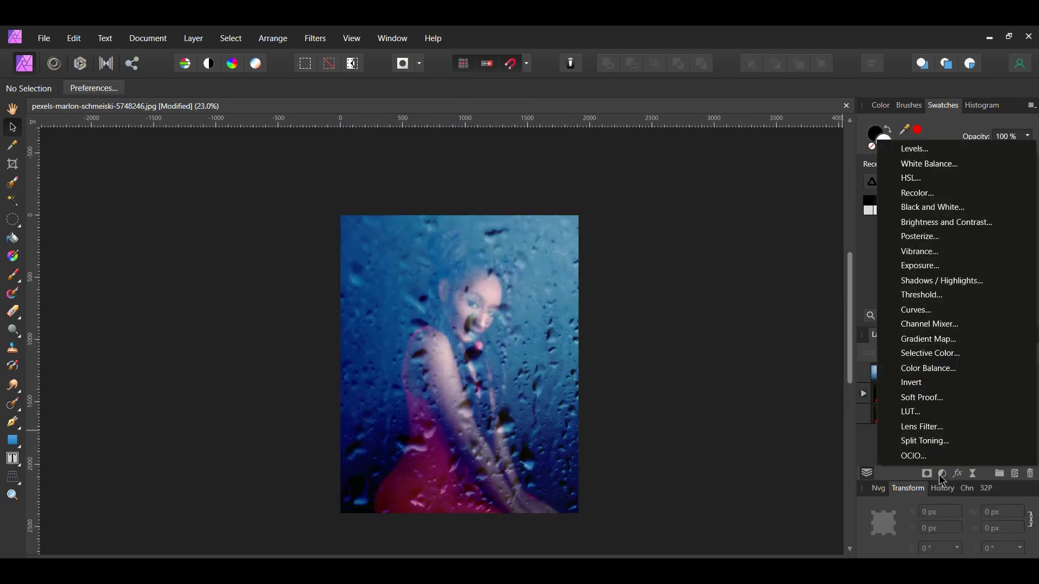
Add a Curves adjustment nested in the water-drops layer and raise its black point to 0.05.
left_click(994, 311)
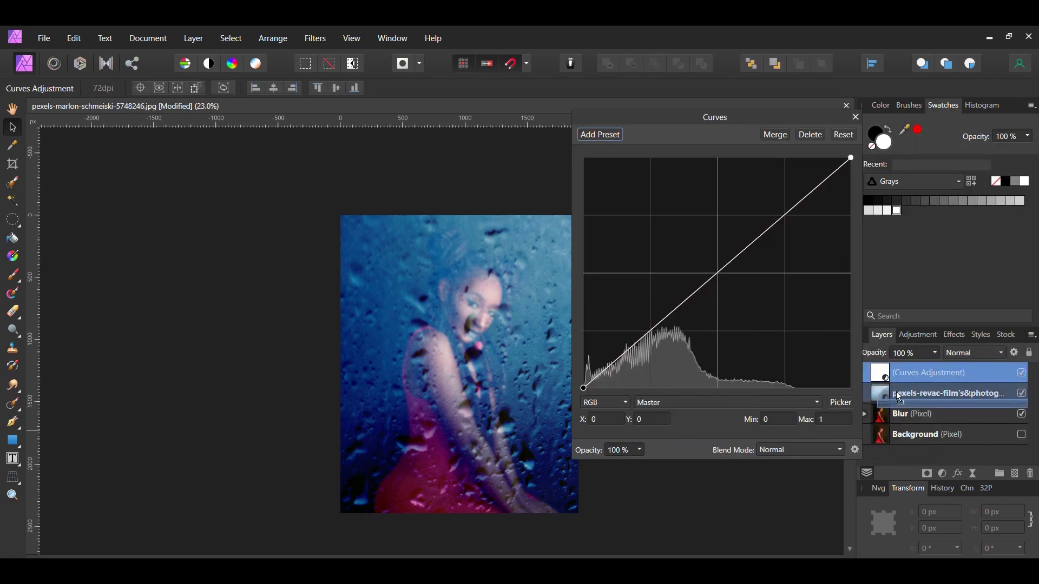
left_click_drag(899, 398, 899, 395)
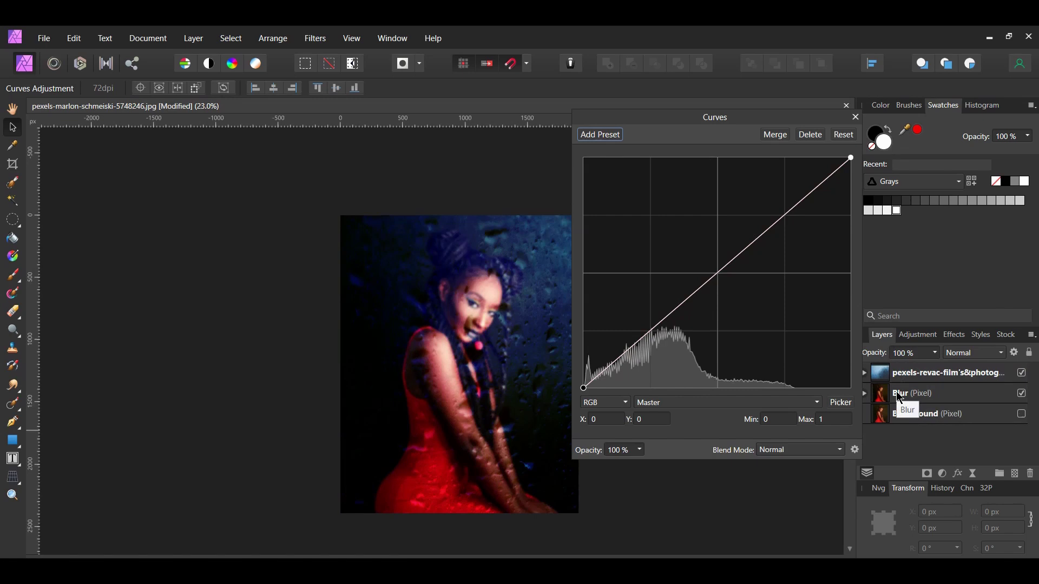
left_click(864, 373)
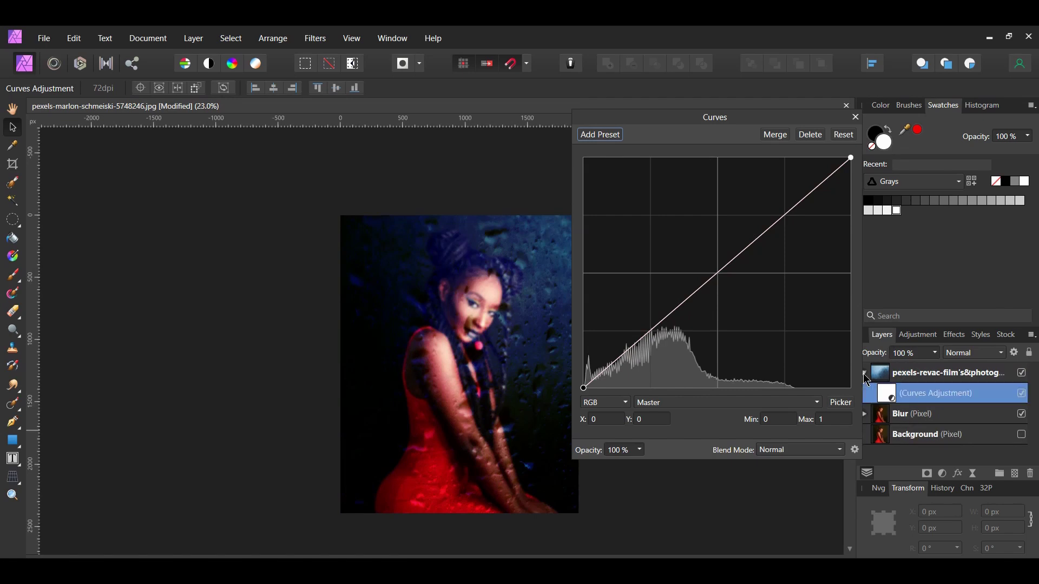
left_click(650, 420)
type("0.05")
key("Return")
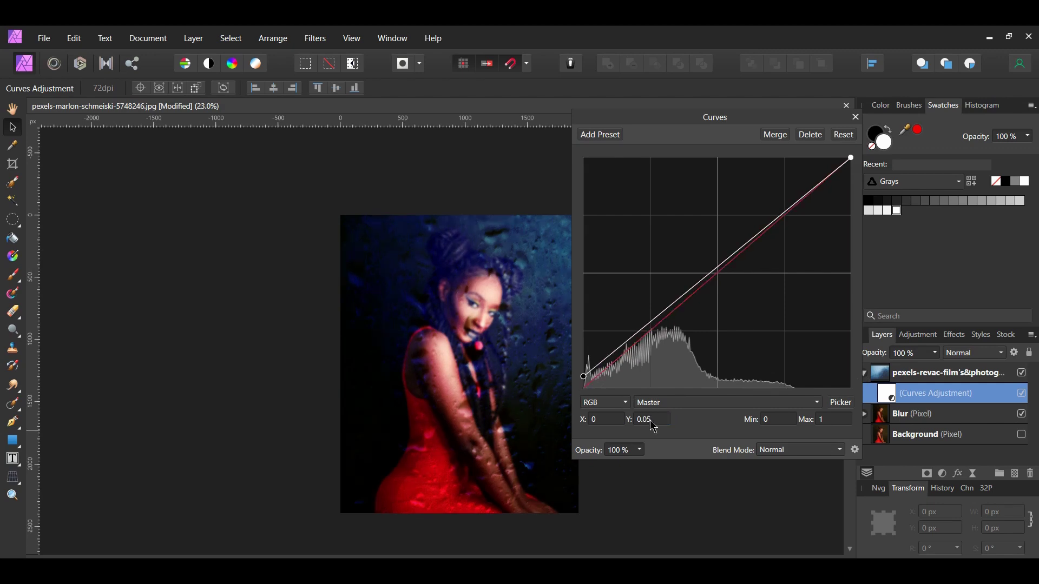
Add a lower curve point at input 0.136, output 0.155.
left_click(606, 358)
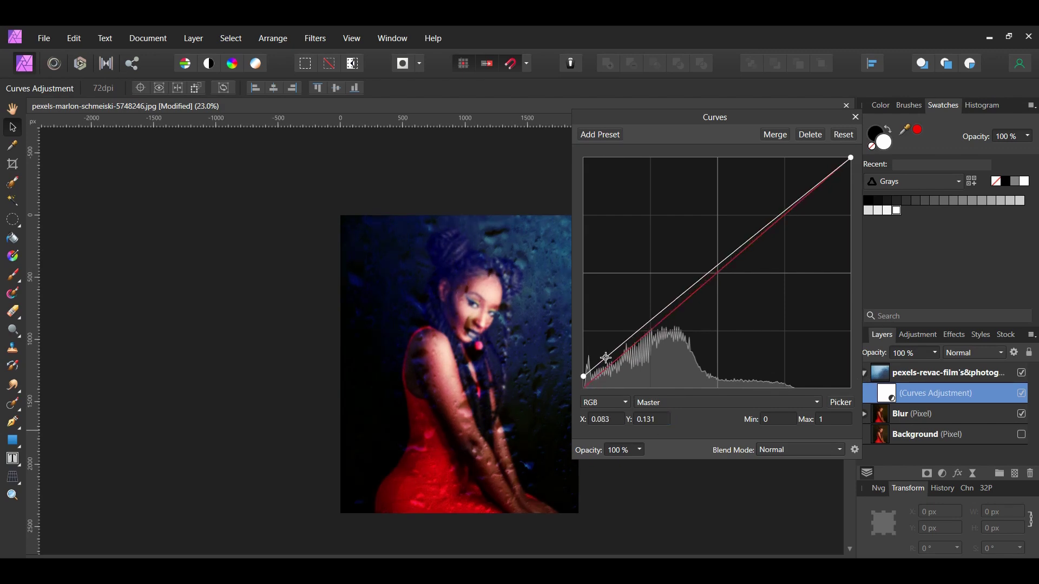
left_click(606, 420)
type(".136")
key("Return")
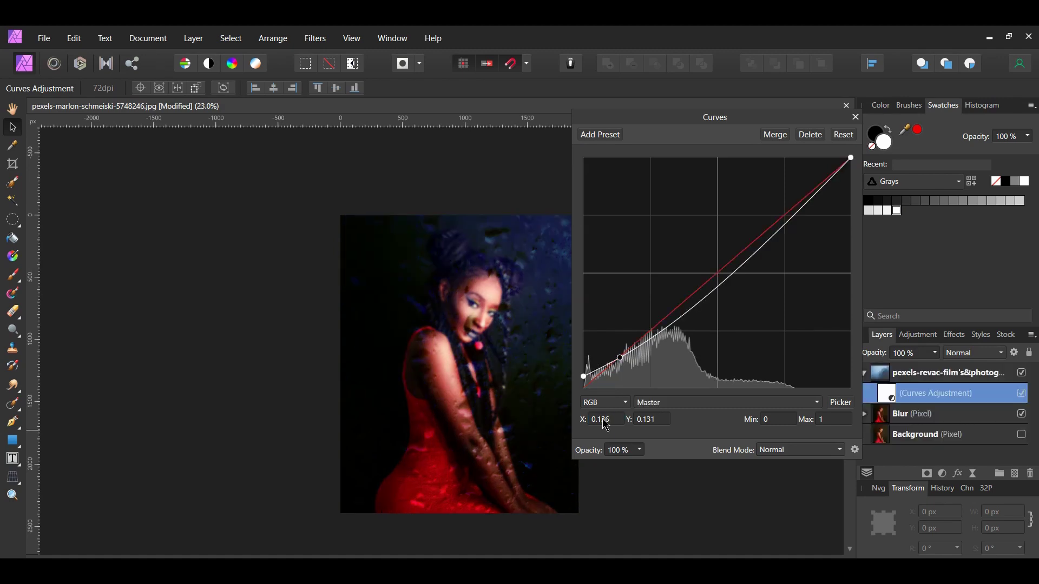
left_click(651, 425)
type(".155")
key("Return")
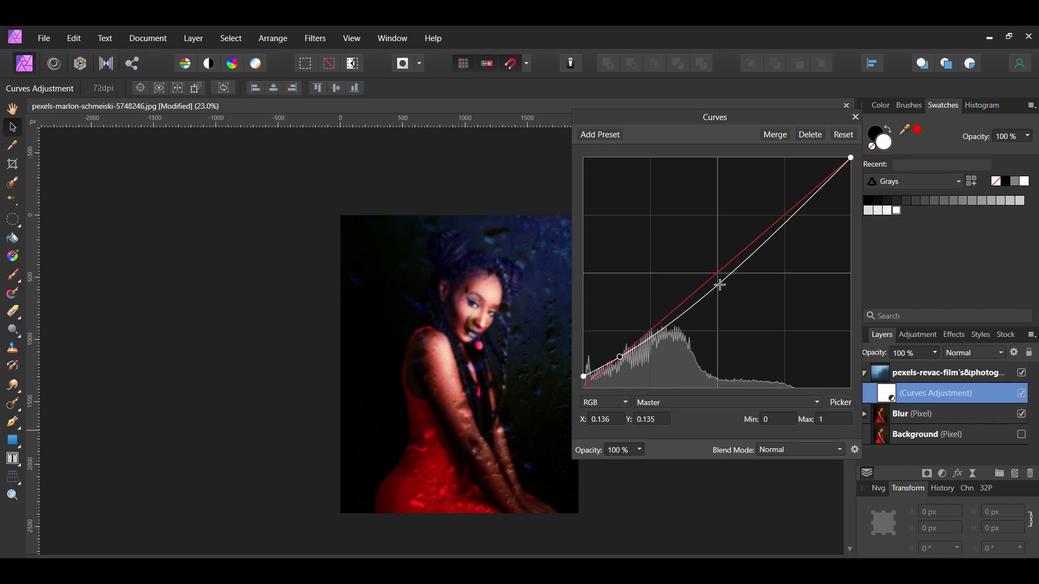
Add a midtone curve point at input 0.501, output 0.495.
left_click_drag(720, 284, 717, 274)
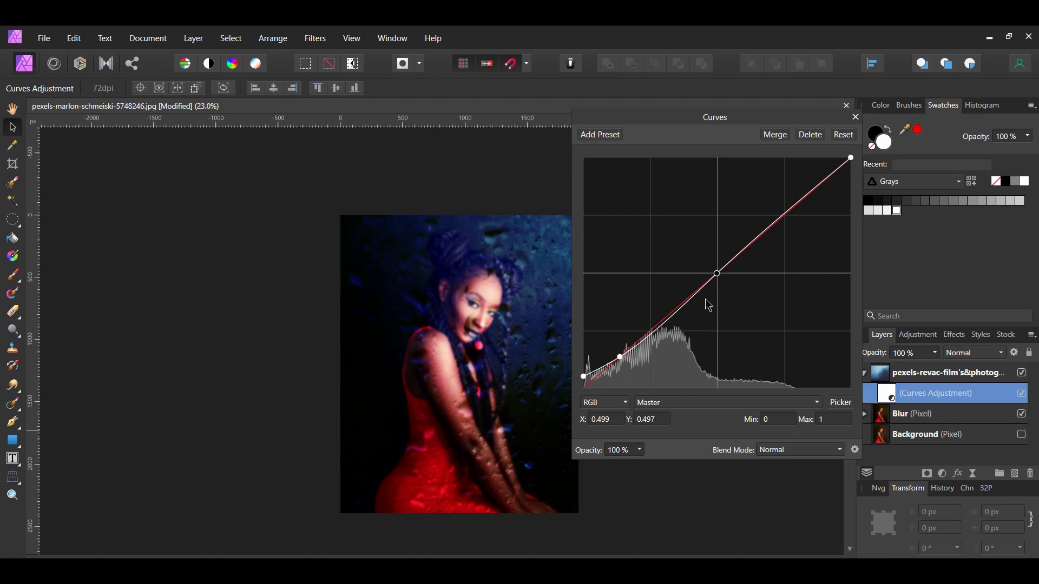
left_click(606, 426)
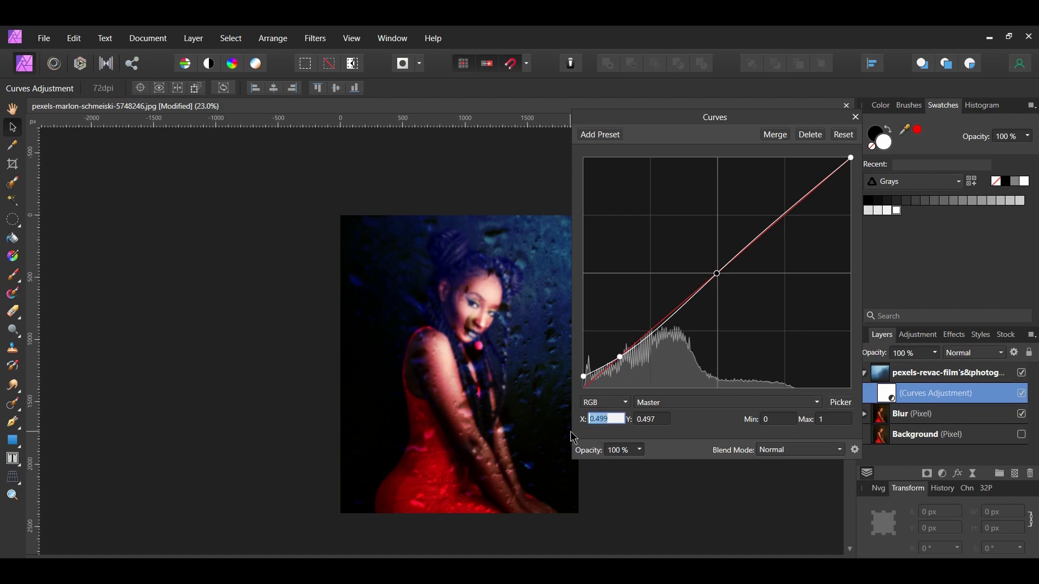
type(".501")
key("Return")
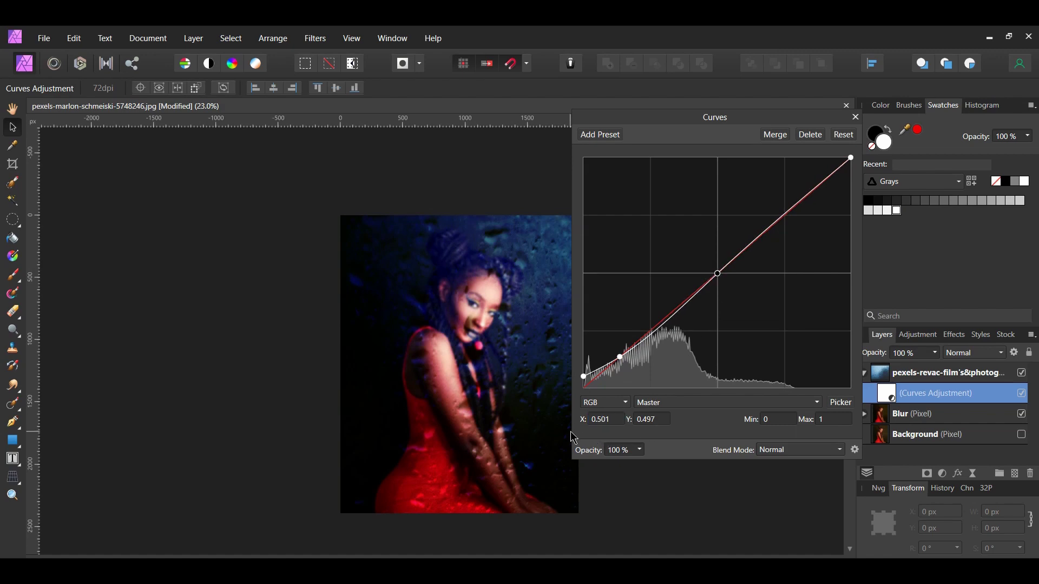
left_click(664, 425)
type("0.495")
key("Return")
Lower the curve's white point output to 0.937 and close the Curves settings.
left_click_drag(851, 158, 859, 170)
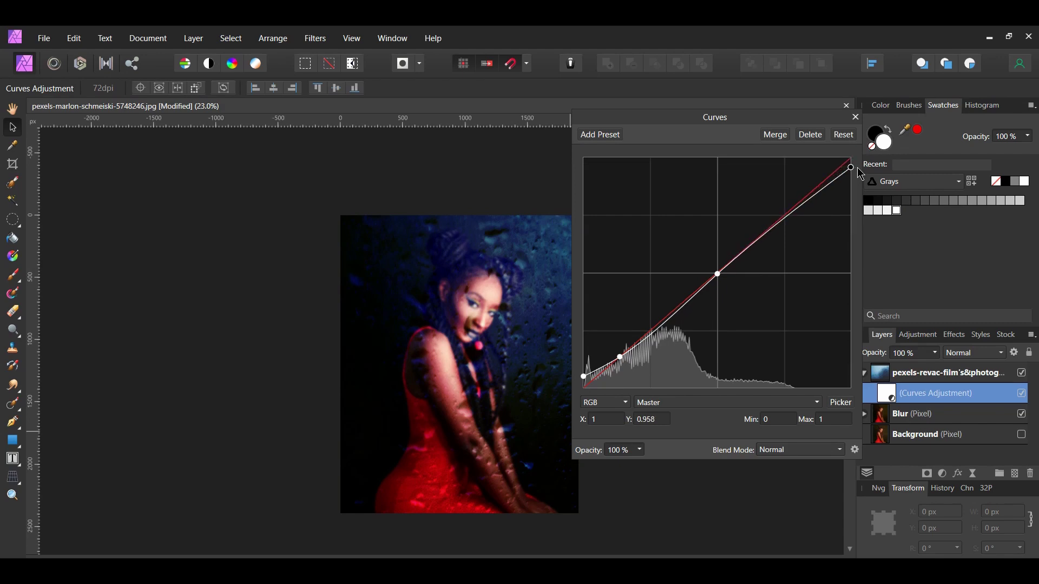
left_click(656, 420)
type("0.937")
key("Return")
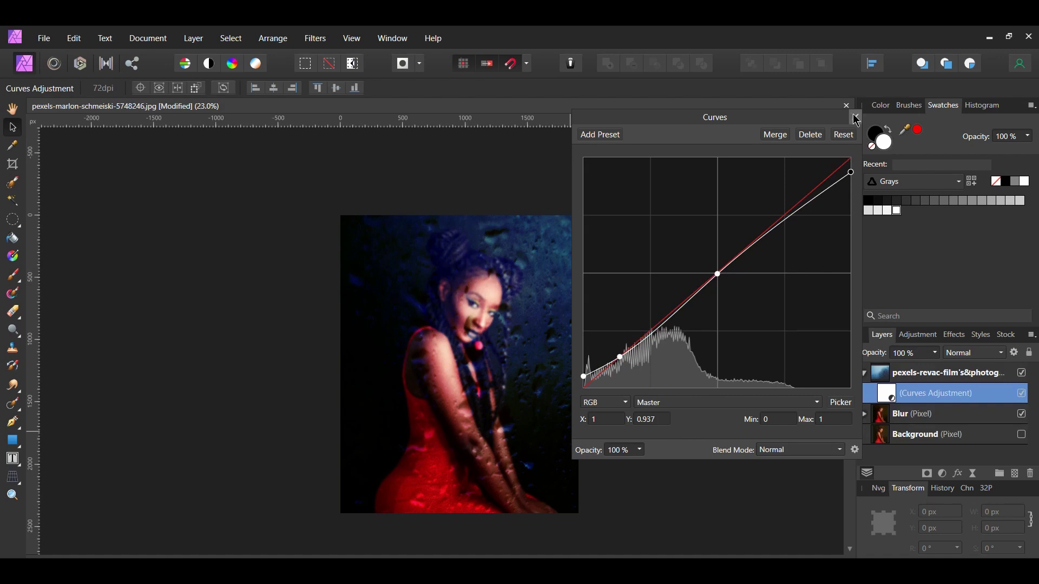
left_click(856, 116)
Compare the curves effect, then add a new pixel layer and select the Paint Brush.
left_click(1022, 395)
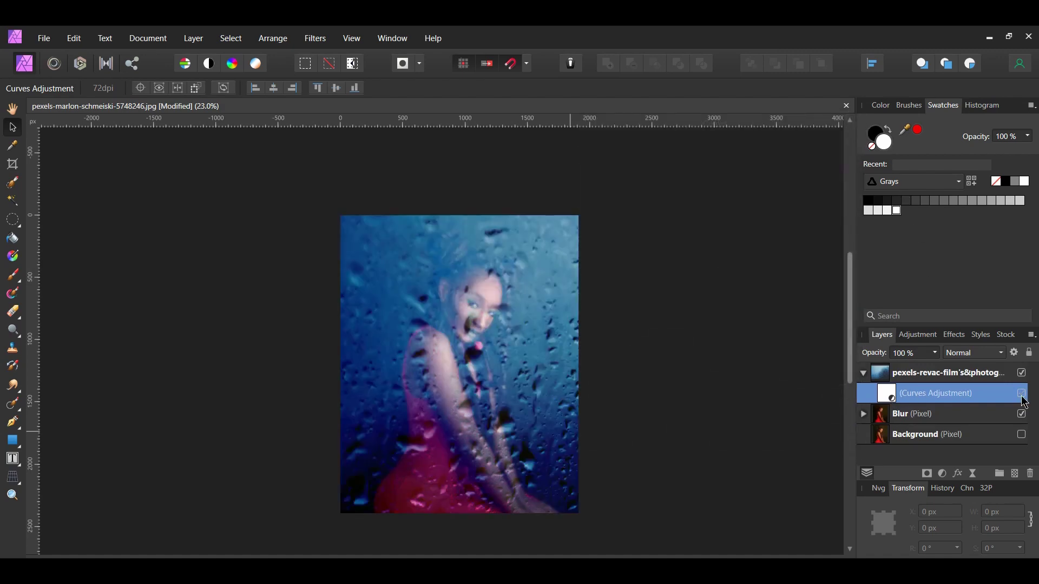
left_click(1022, 395)
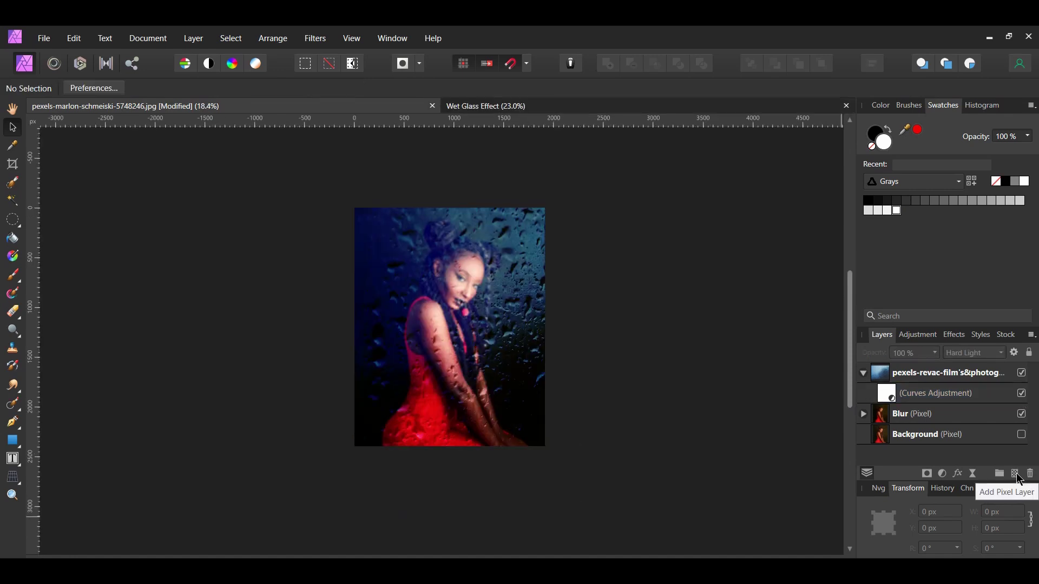
left_click(1016, 474)
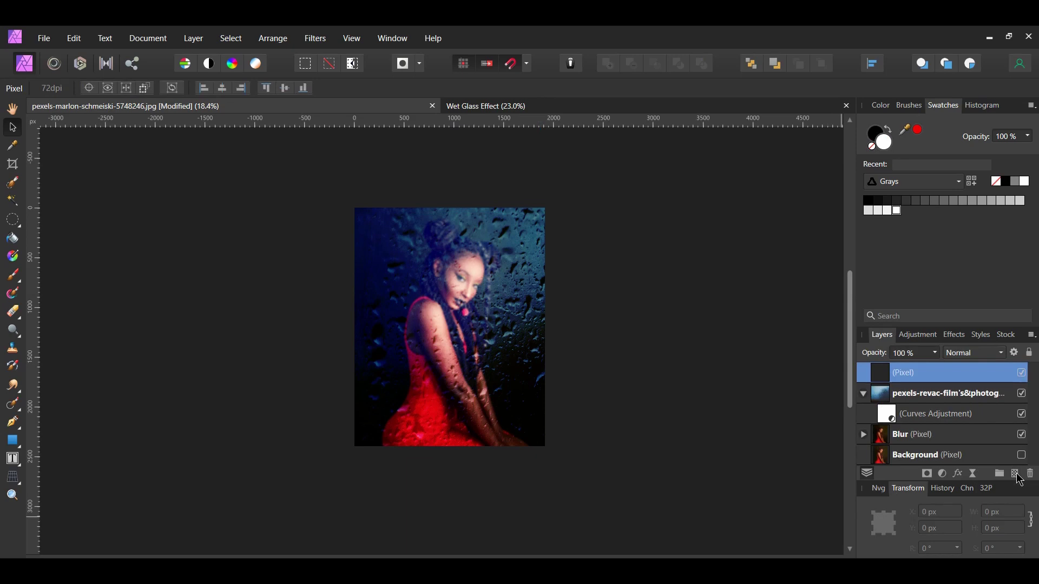
key("b")
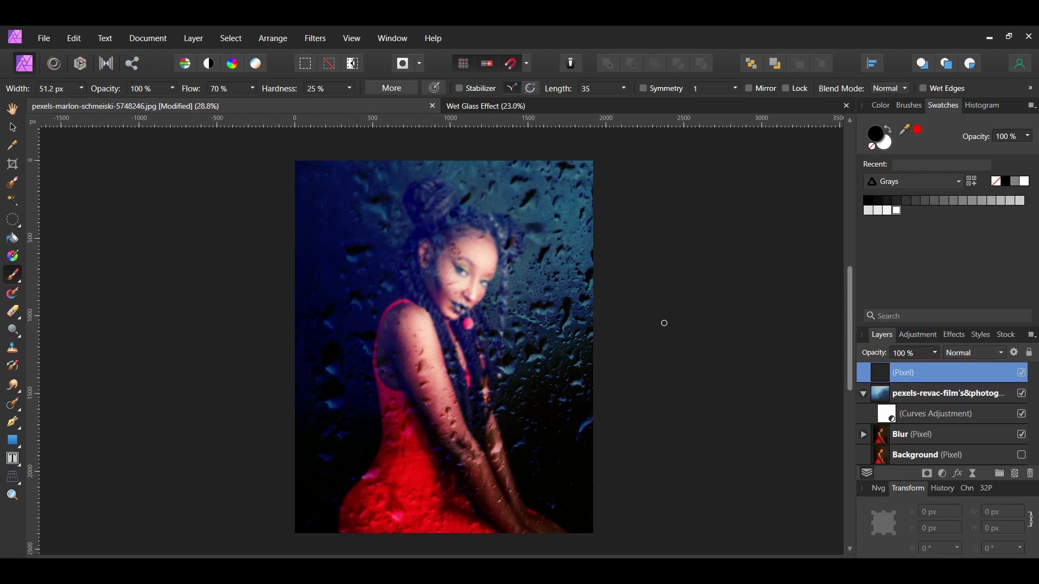
Paint dark vertical streaks of varying brush sizes down the whole image.
key("bracketright")
key("bracketright")
key("bracketright")
key("bracketright")
left_click_drag(576, 164, 571, 543)
key("bracketleft")
key("bracketleft")
key("bracketleft")
left_click_drag(549, 162, 549, 189)
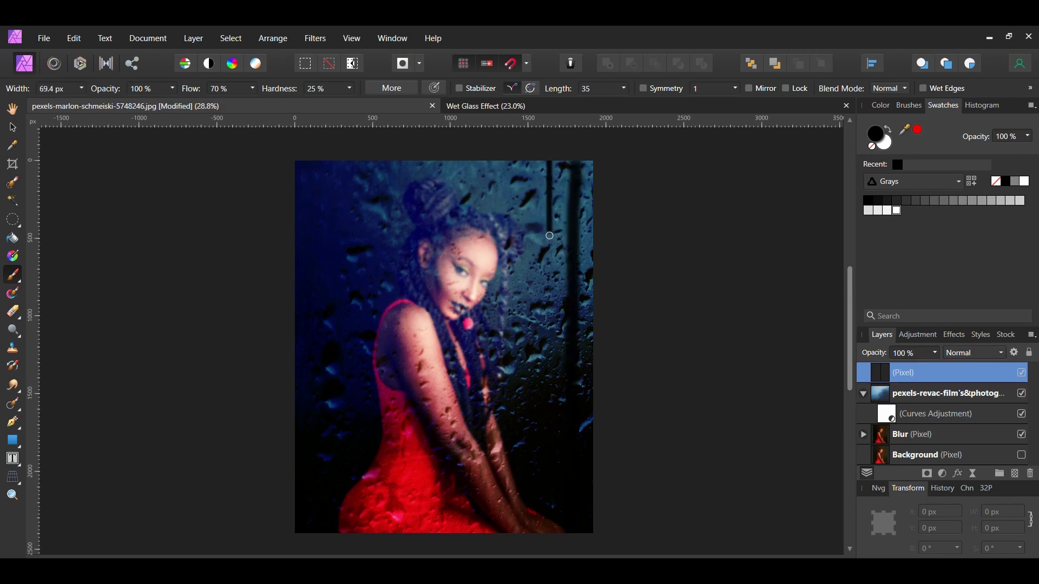
left_click_drag(550, 236, 549, 533)
key("bracketright")
mouse_move(521, 533)
left_mouse_down()
mouse_move(521, 161)
mouse_move(491, 176)
mouse_move(491, 553)
left_mouse_up()
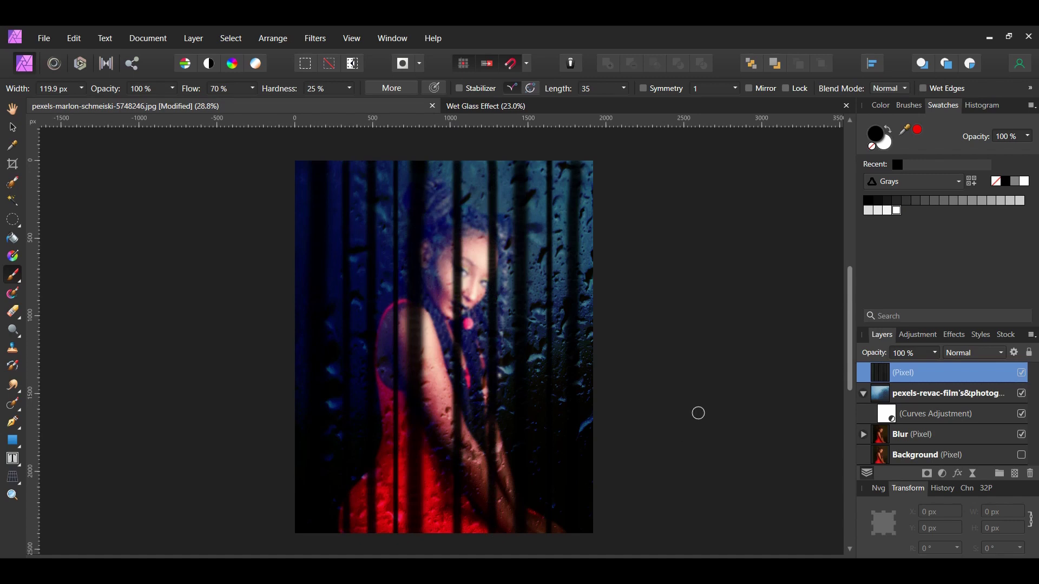
Set the streak layer to Erase blending and move it below the water-drops group.
left_click(974, 353)
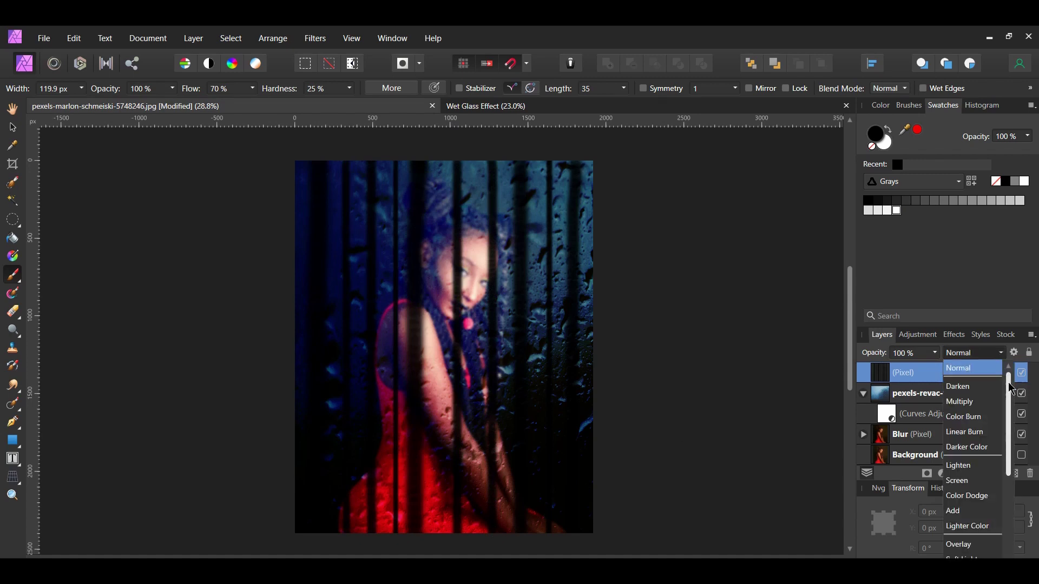
left_click_drag(1013, 465, 1013, 557)
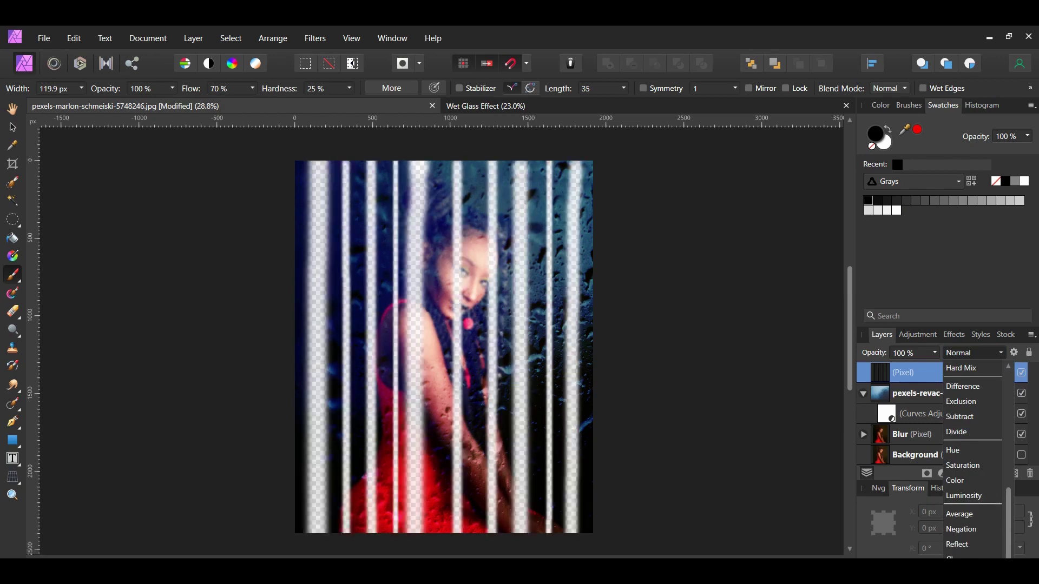
left_click(968, 541)
left_click(863, 394)
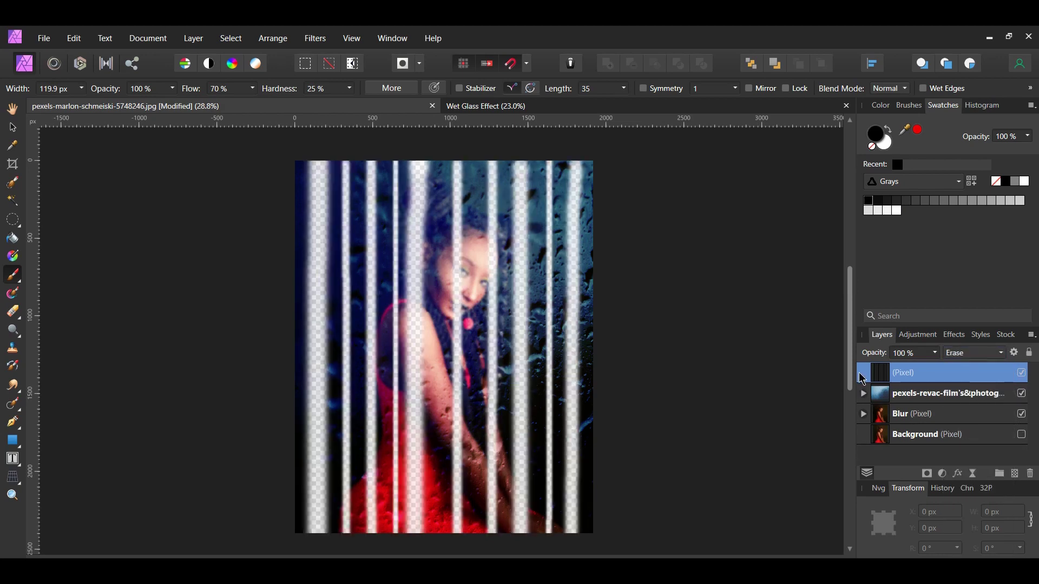
left_click_drag(859, 399, 859, 400)
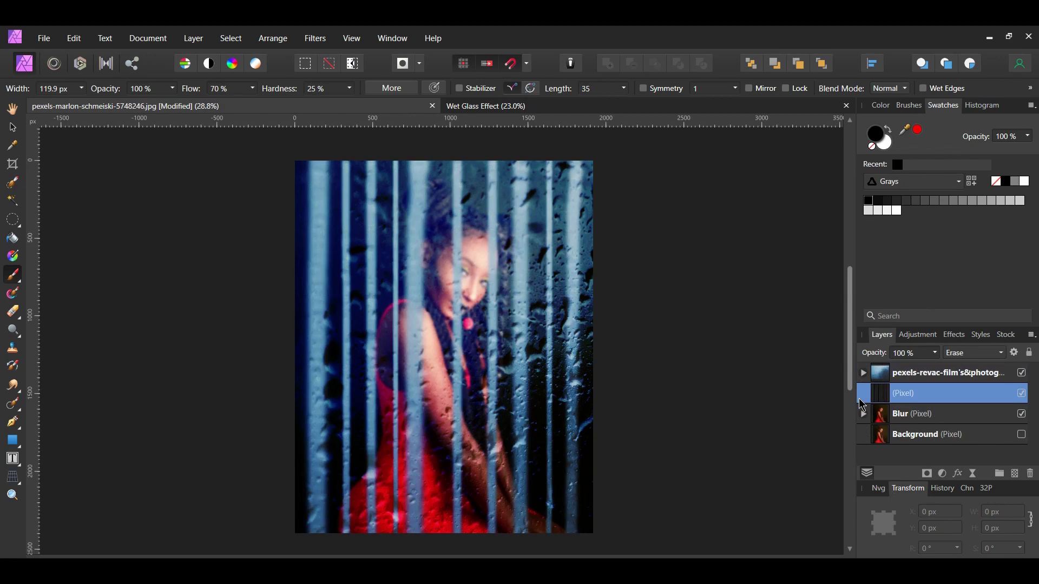
Apply a Ripple distortion with intensity 8 to the streak layer.
left_click(316, 39)
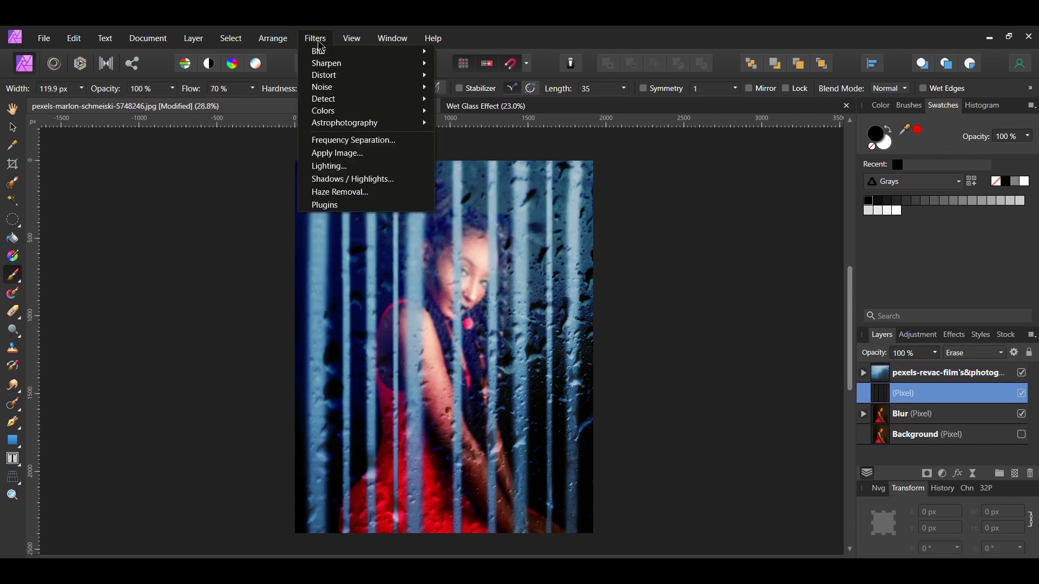
mouse_move(330, 76)
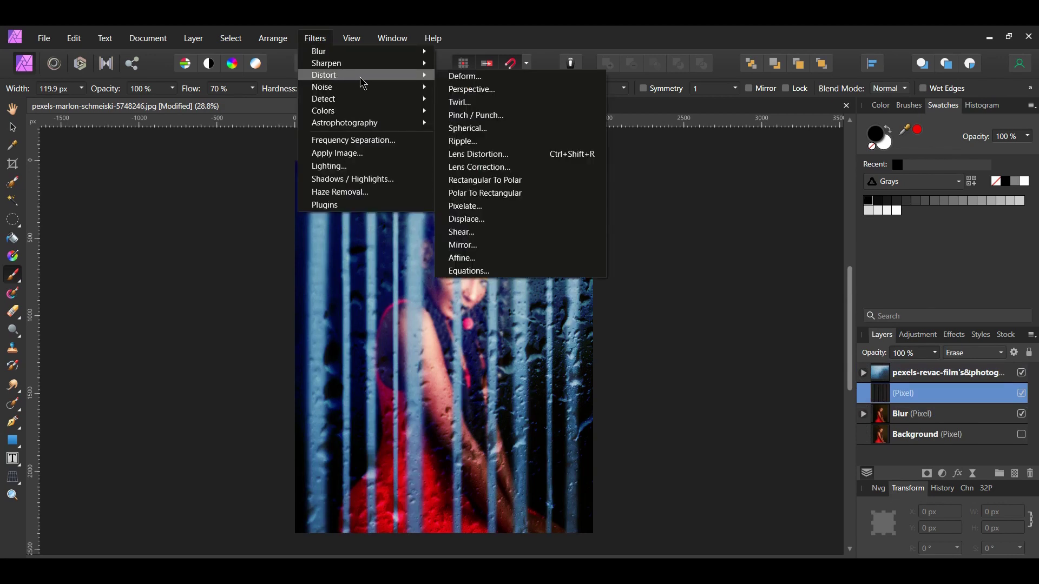
left_click(464, 140)
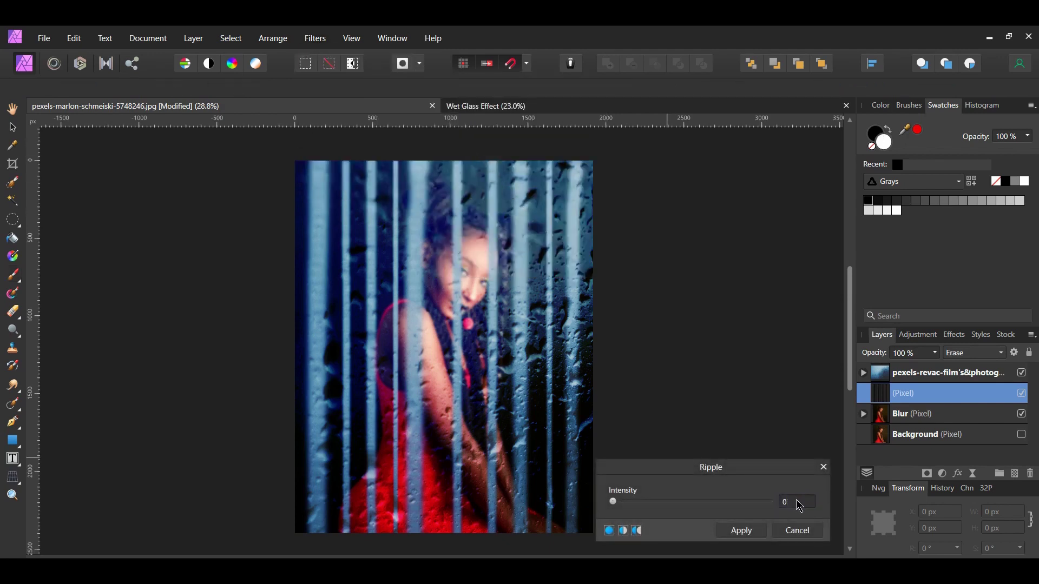
left_click(795, 502)
type("8")
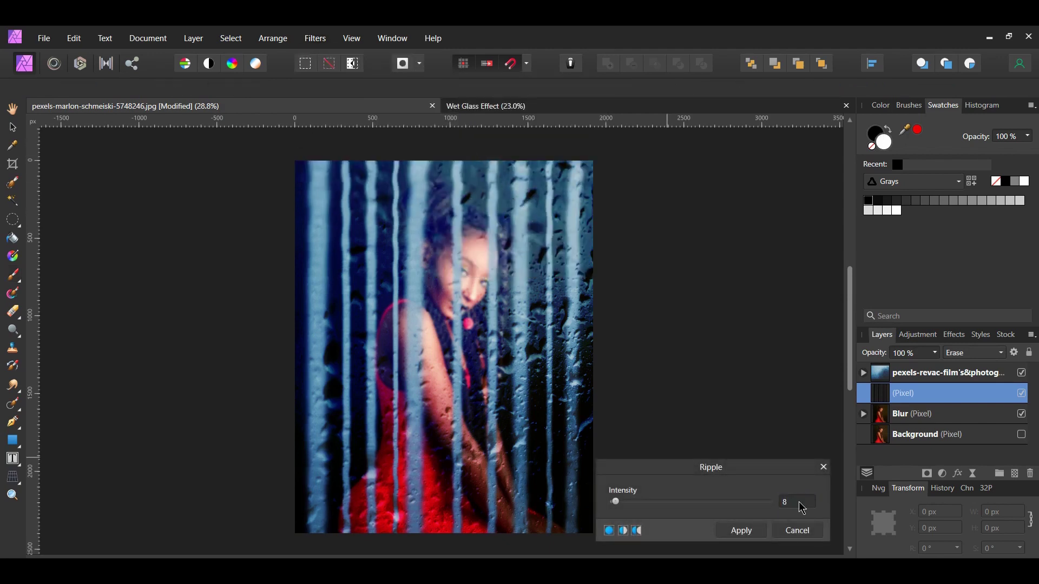
left_click(736, 532)
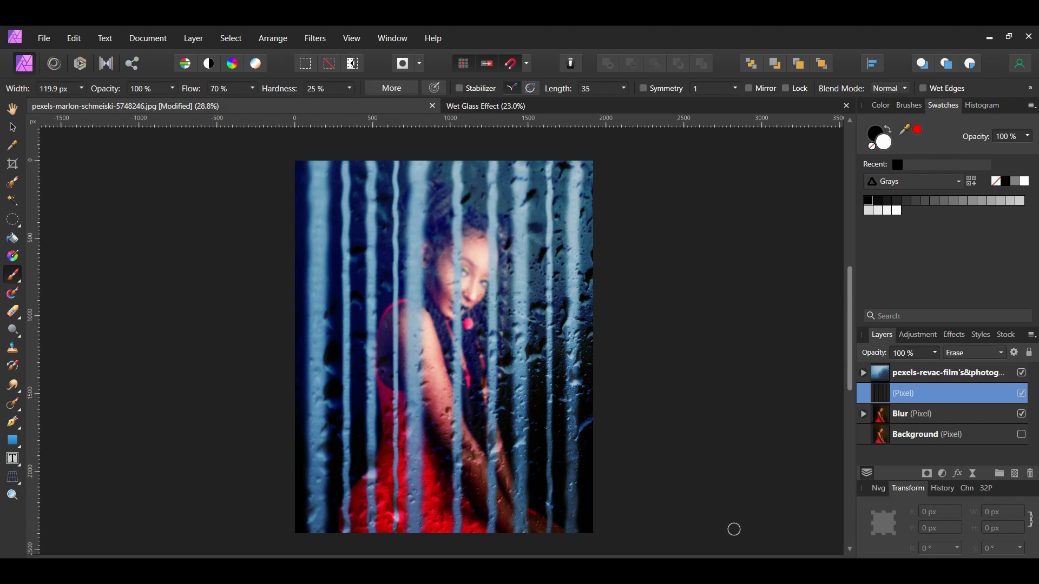
Lower the streak layer's opacity to about 30%, compare it, and show the Background layer.
left_click(936, 353)
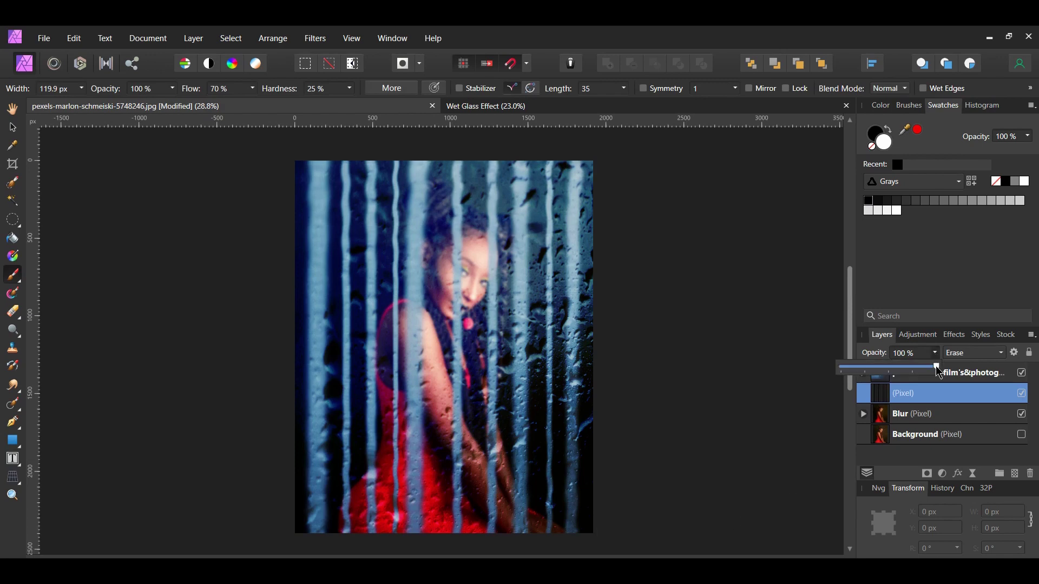
left_click_drag(937, 367, 872, 368)
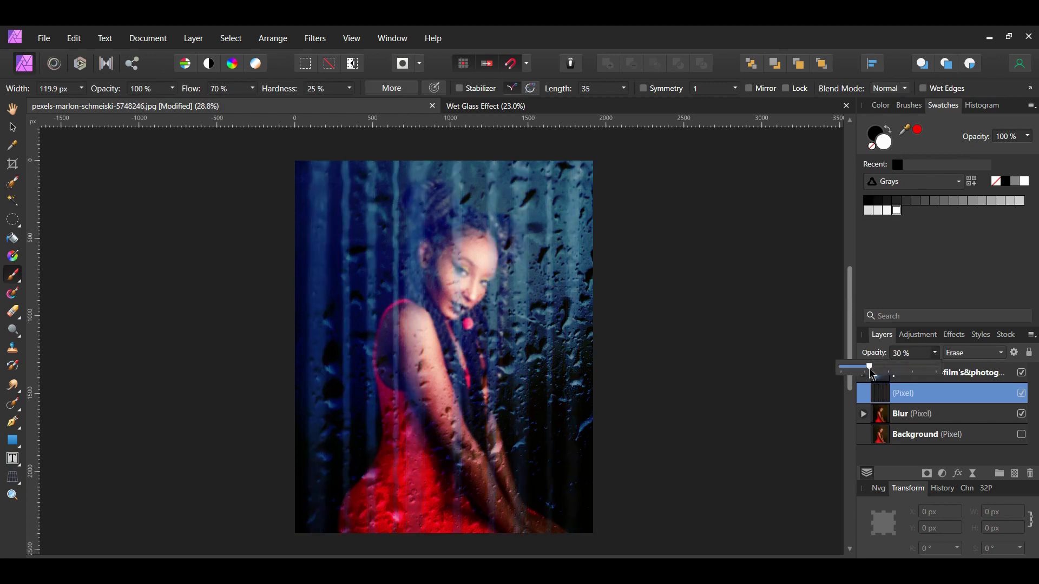
left_click(1023, 396)
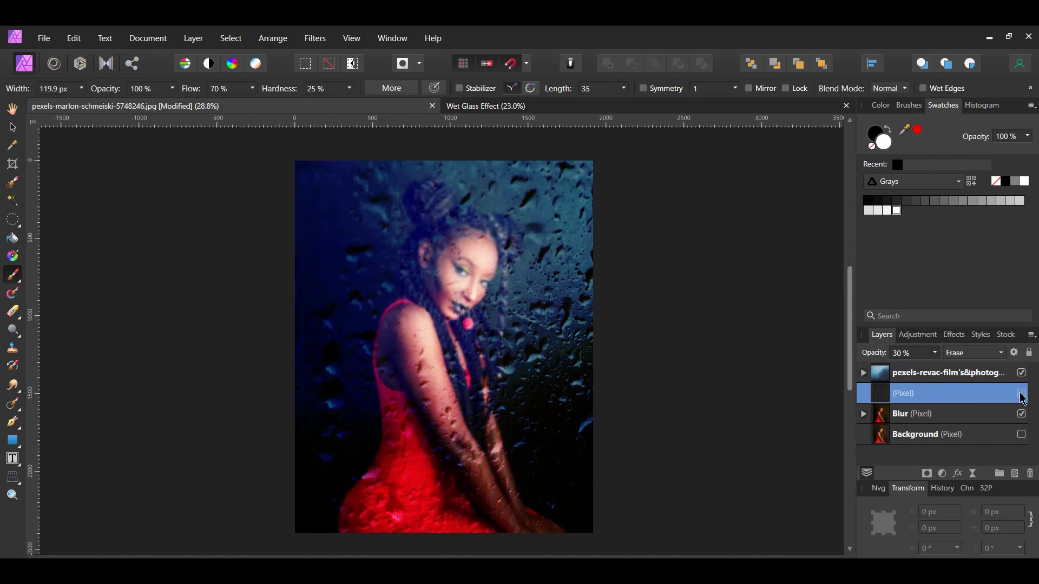
left_click(1022, 397)
left_click(1022, 435)
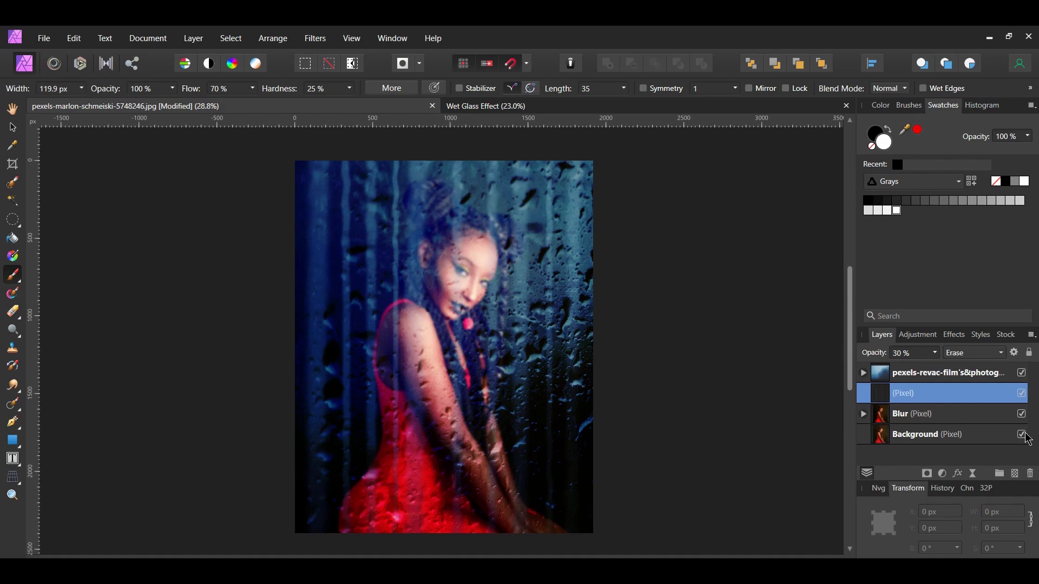
Toggle the three effect layers off and on for a before-and-after check, then deselect.
left_click(963, 373)
left_click(982, 418, "shift")
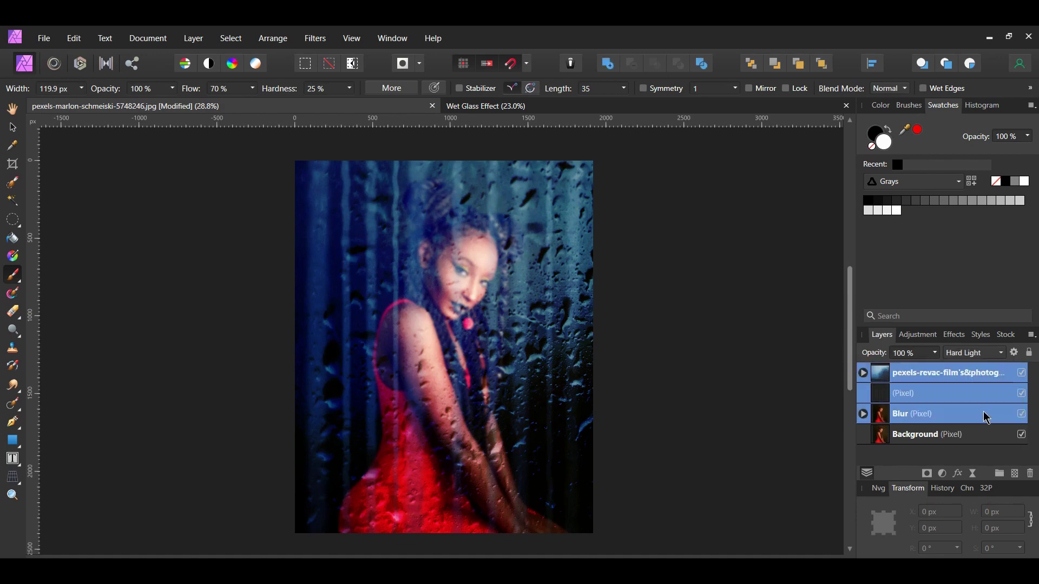
left_click(1022, 374)
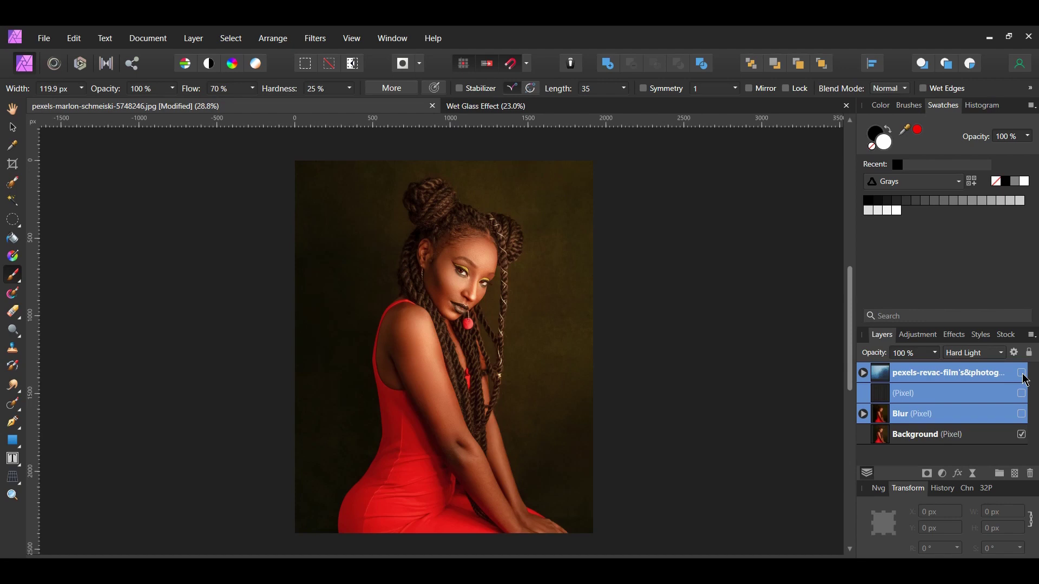
left_click(1022, 373)
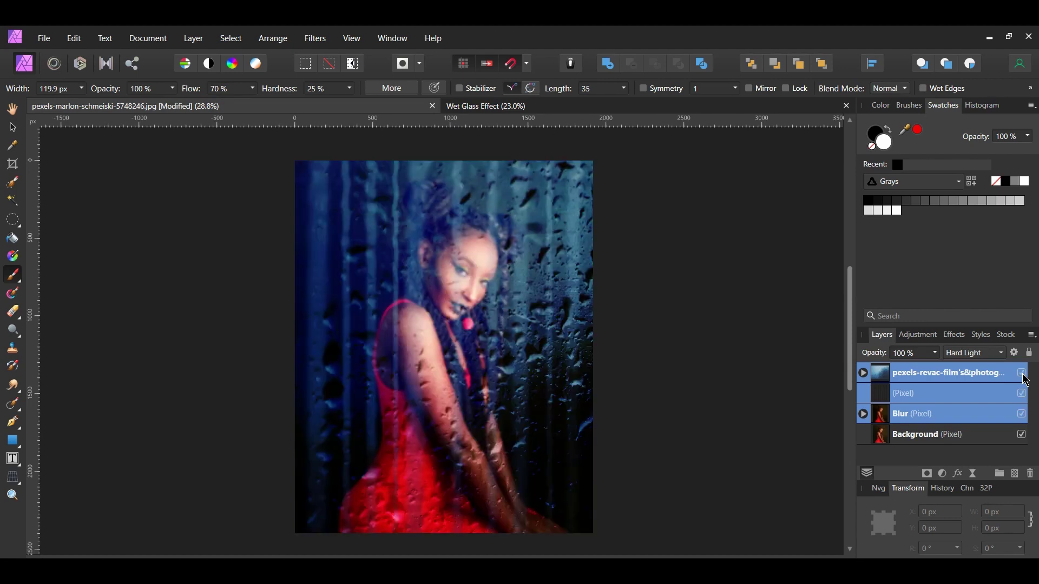
key("v")
left_click(123, 343)
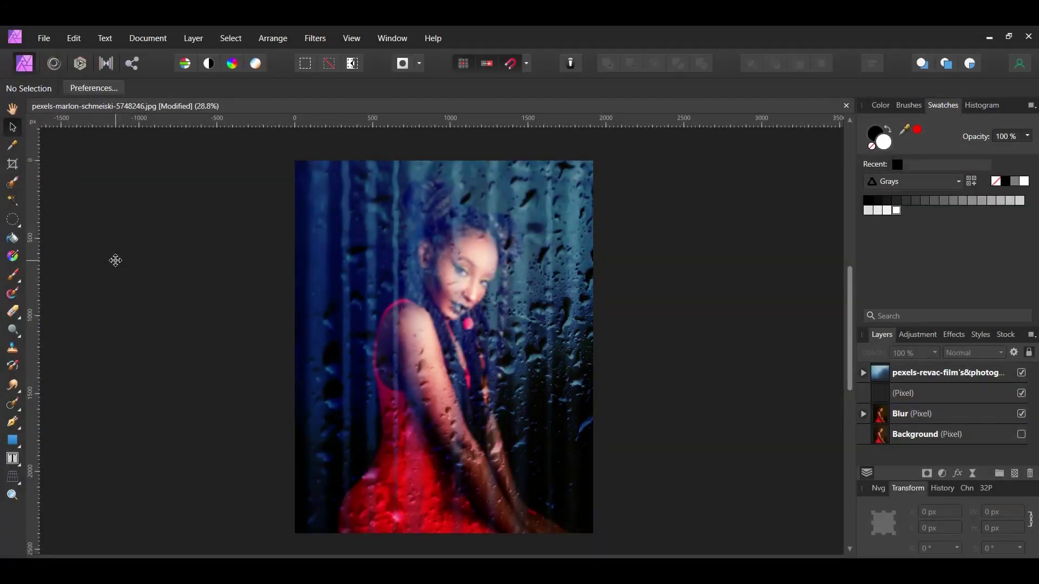
Open the skyline photo pexels-burst-374870.jpg as a new document.
left_click(43, 38)
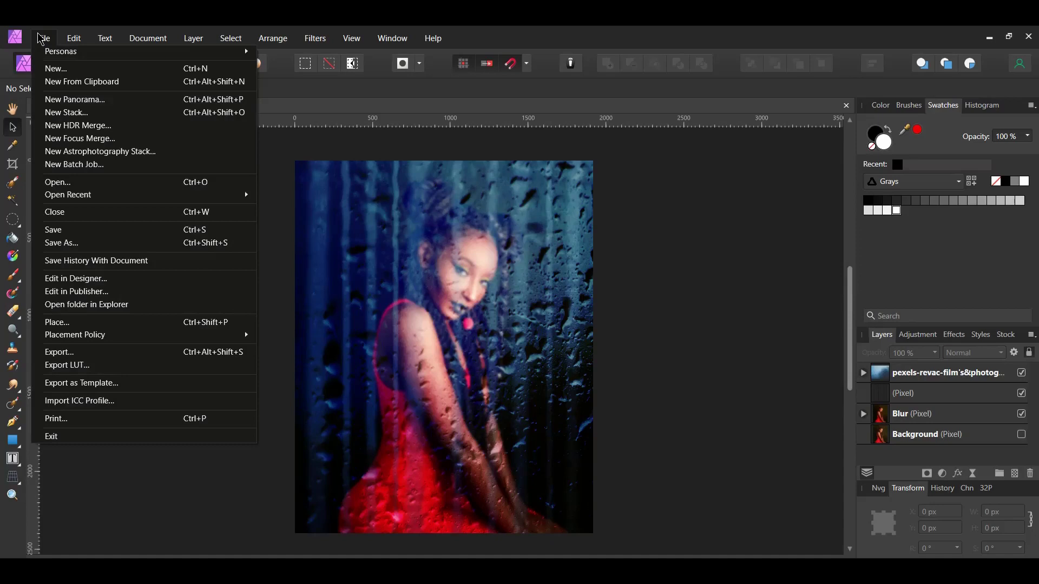
left_click(86, 184)
left_click(475, 381)
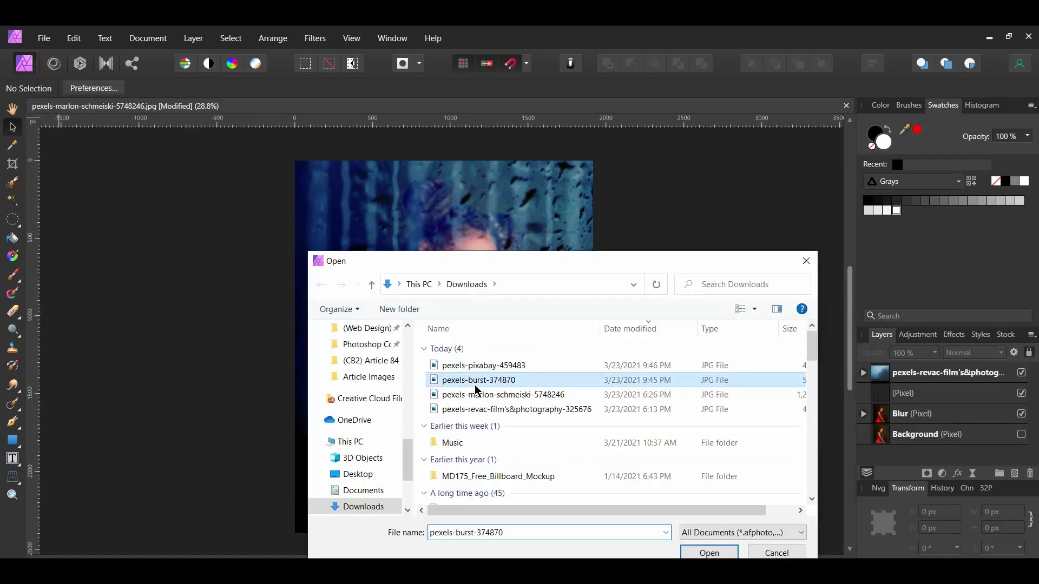
double_click(475, 381)
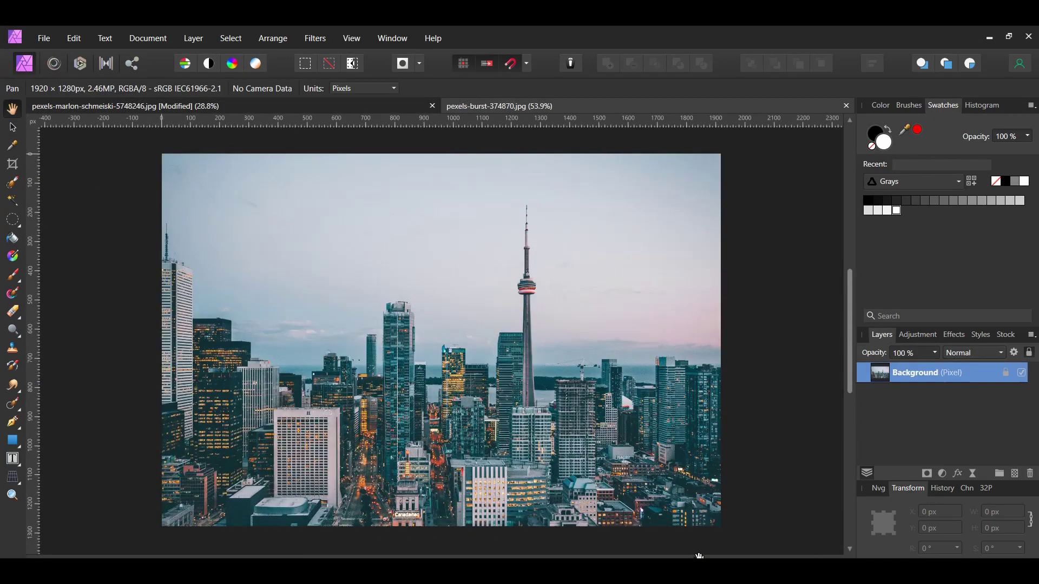
Duplicate the Background layer, rename the copy Blur, and hide the original Background.
key("v")
key("ctrl+j")
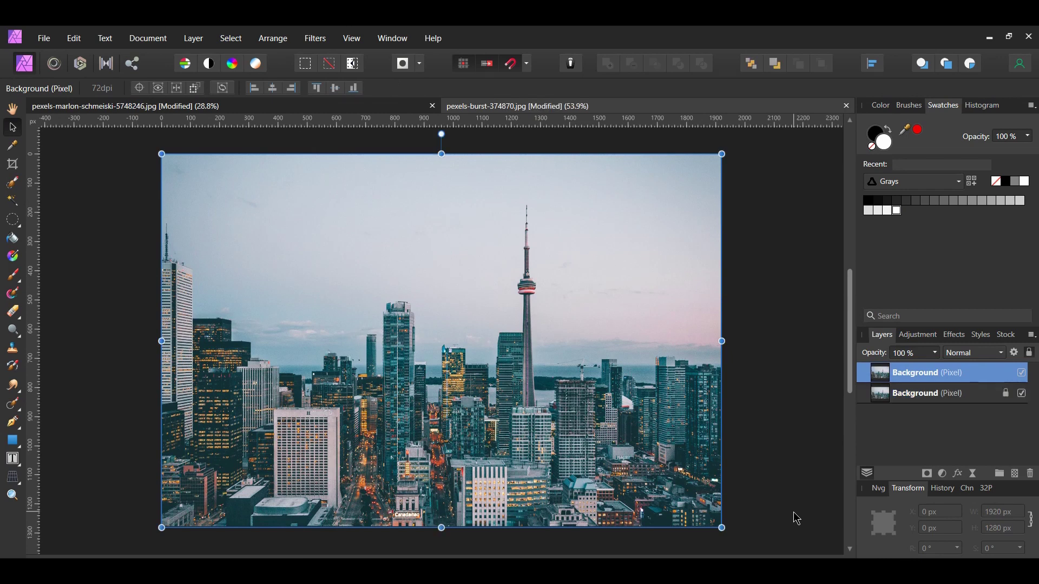
double_click(916, 373)
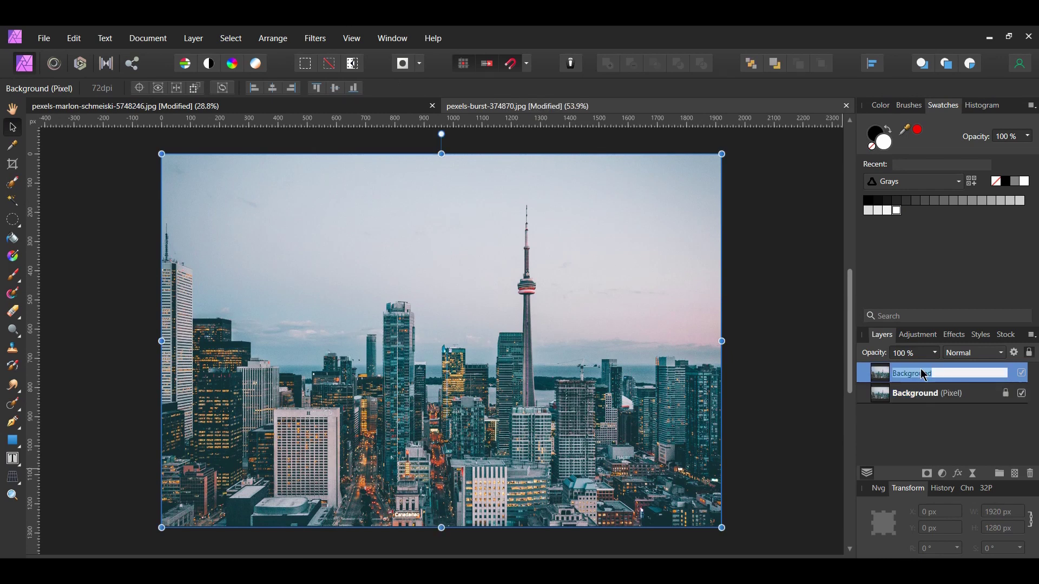
type("Blur")
key("Return")
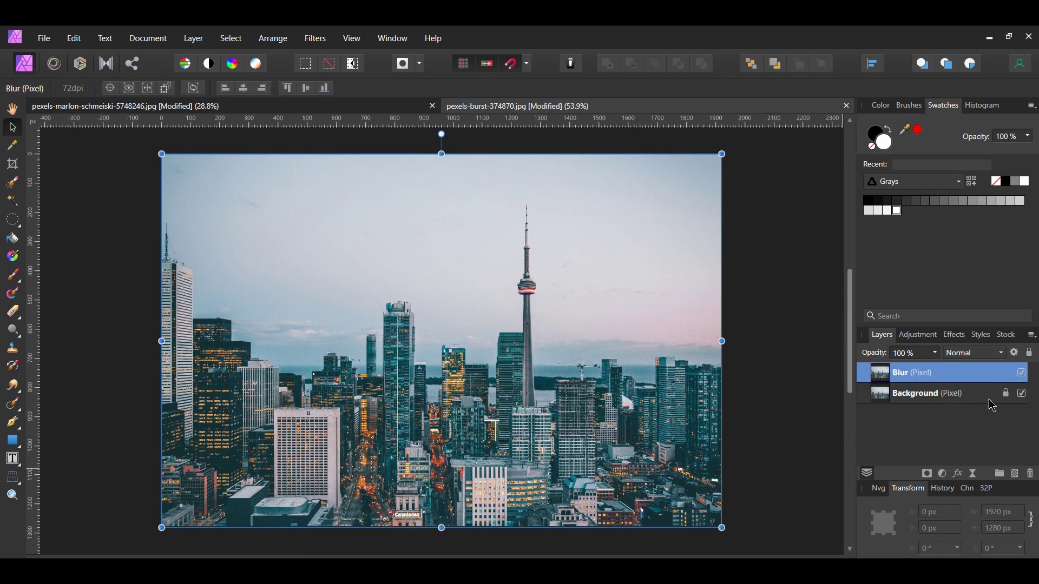
left_click(1021, 394)
left_click(942, 475)
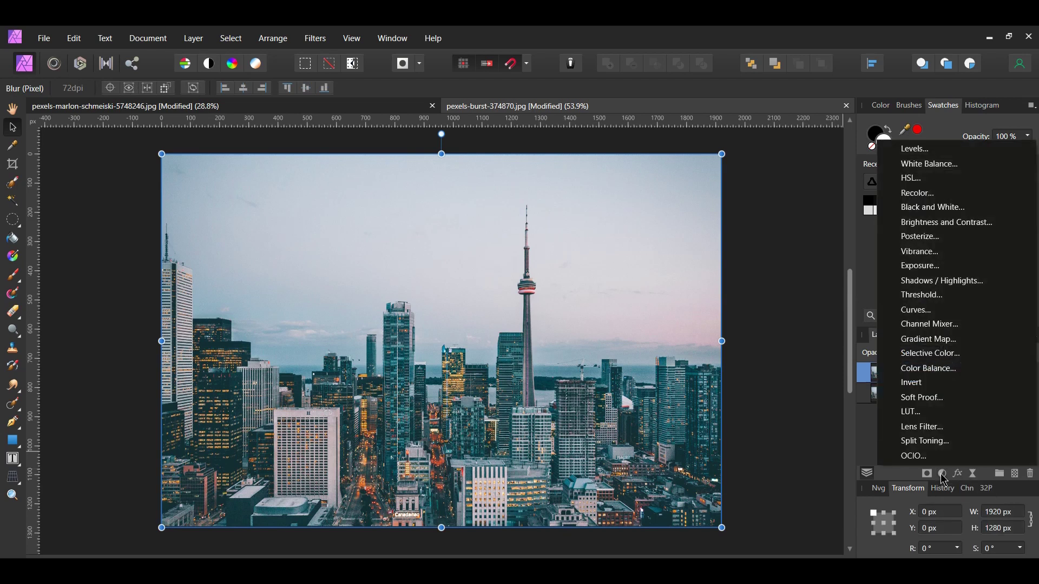
Add a Levels adjustment with Black Level 7% and Output White Level 90%.
left_click(939, 152)
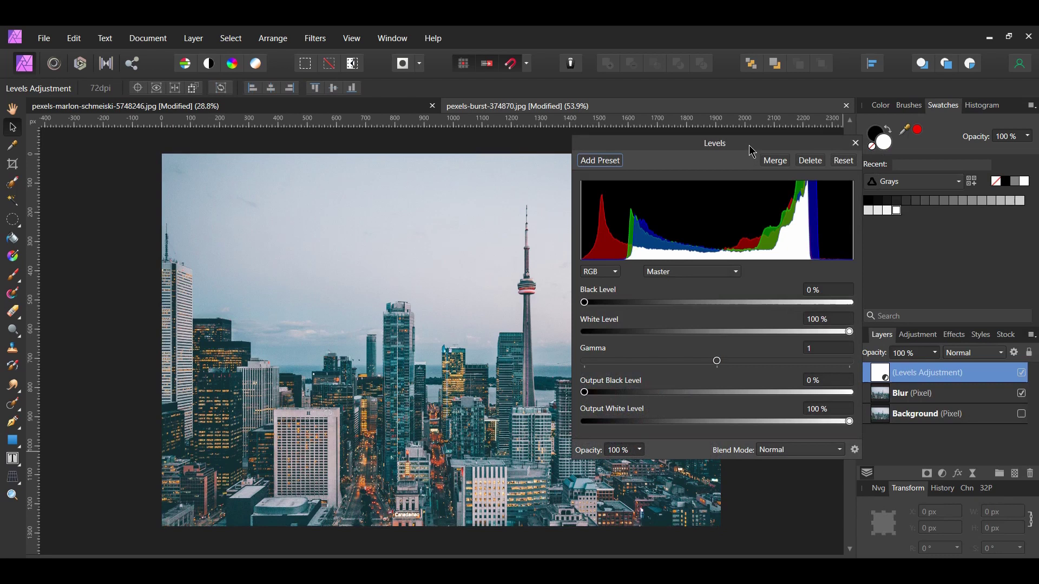
left_click_drag(749, 145, 881, 157)
left_click(961, 295)
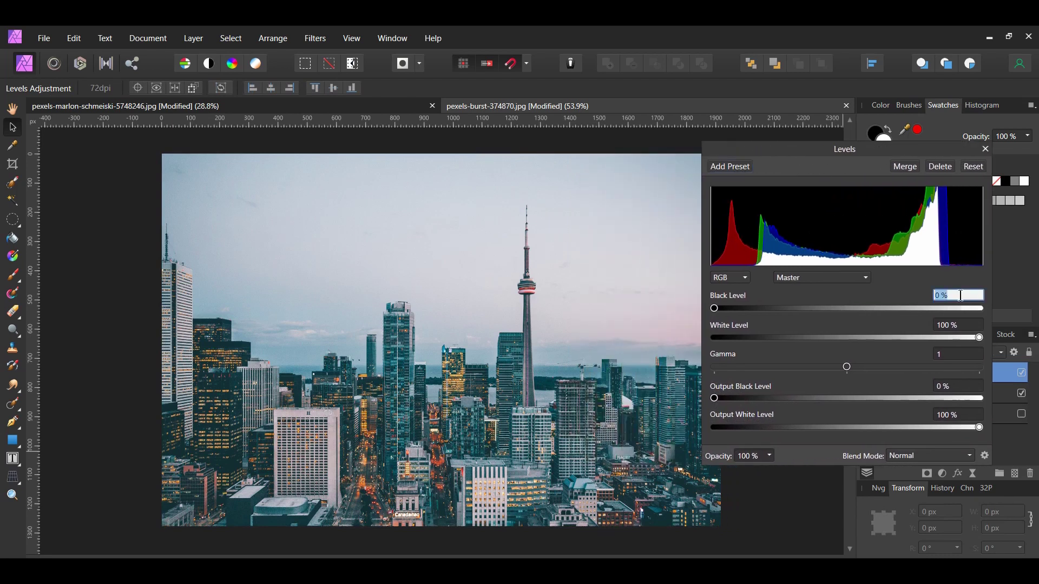
type("7")
key("Return")
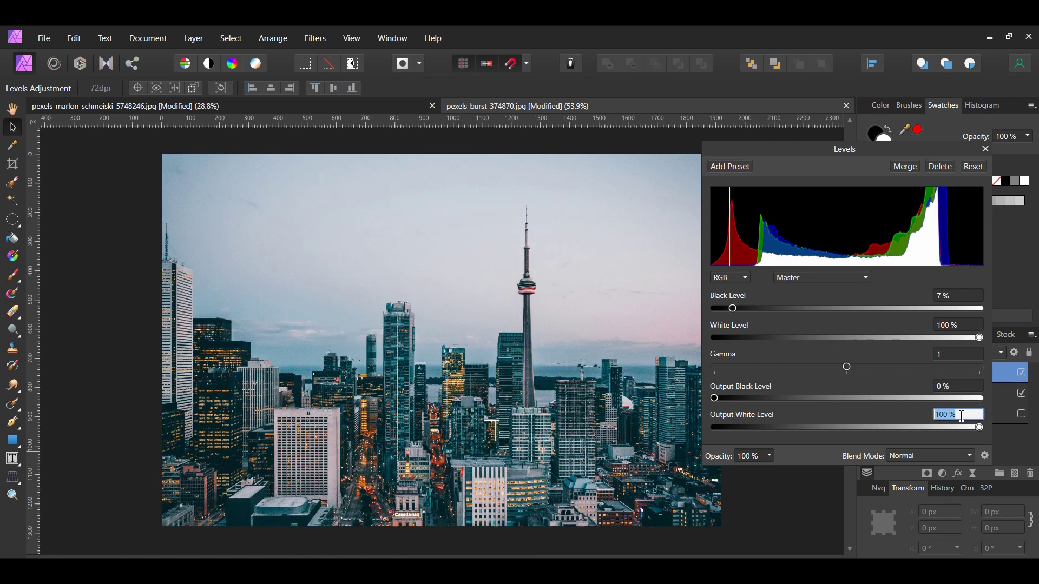
type("90")
key("Return")
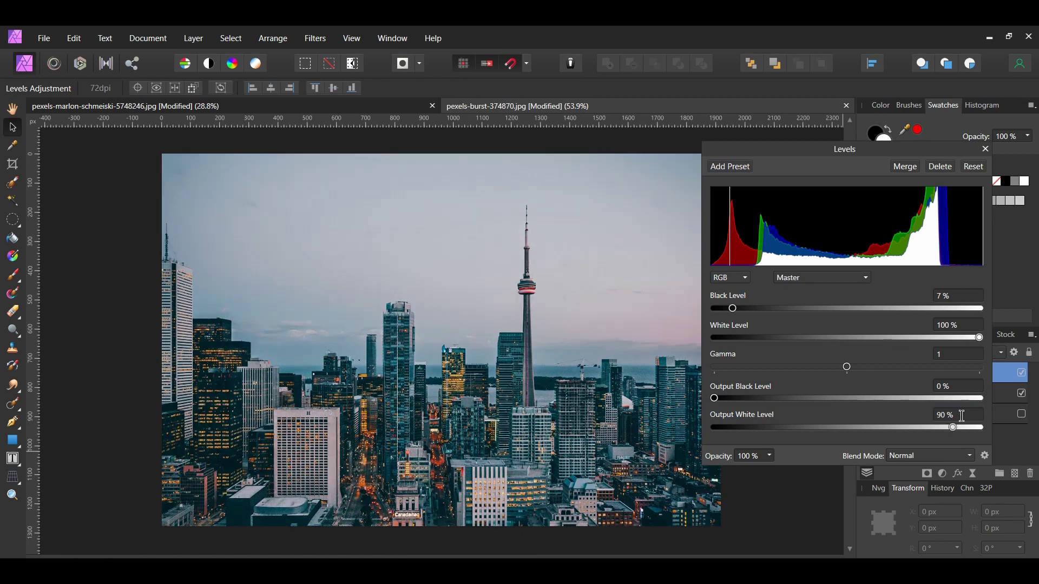
left_click(985, 149)
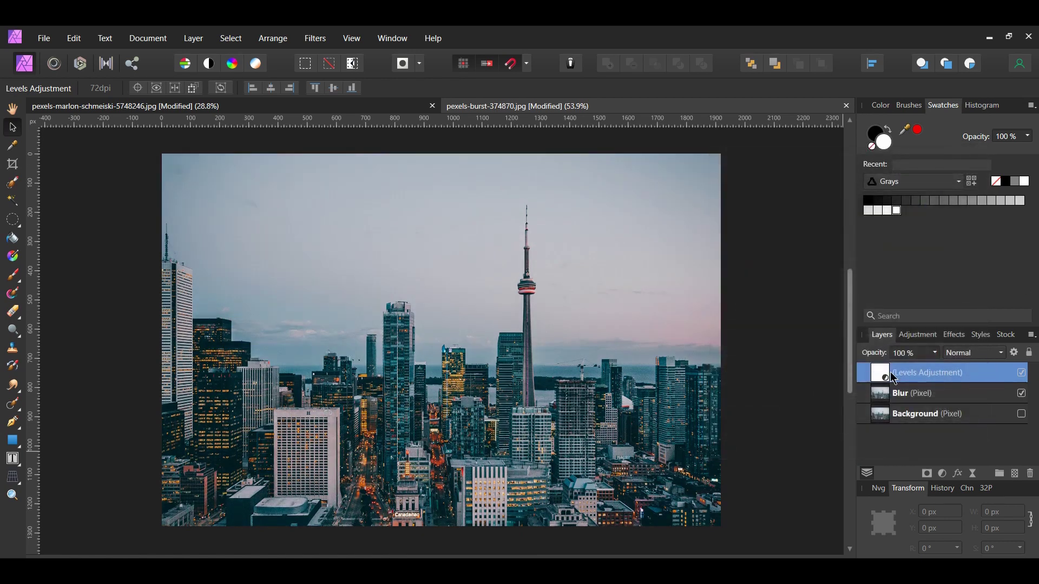
Nest the Levels adjustment inside the Blur layer and compare it on and off.
left_click_drag(863, 376, 899, 397)
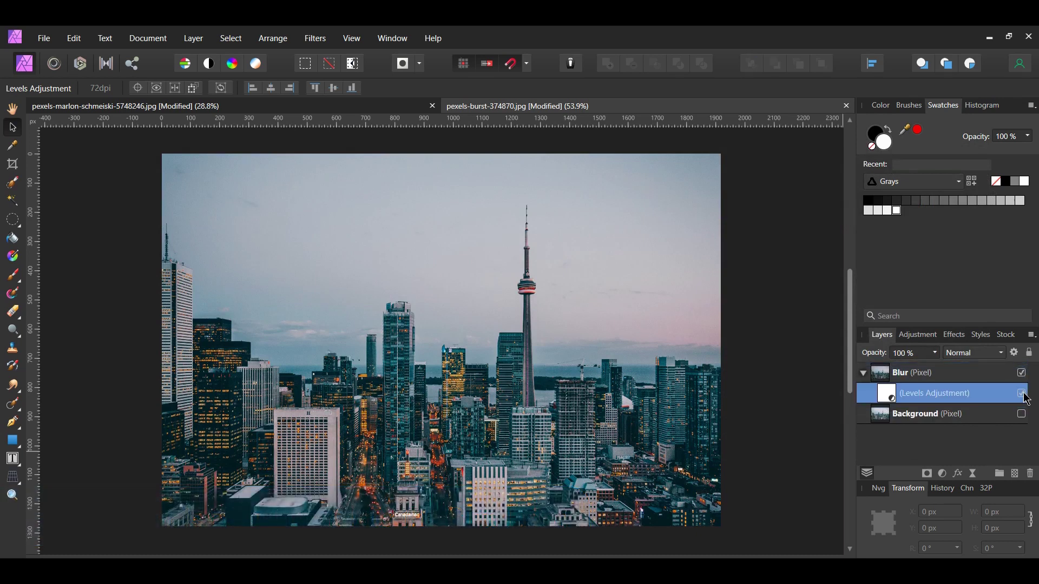
left_click(1025, 395)
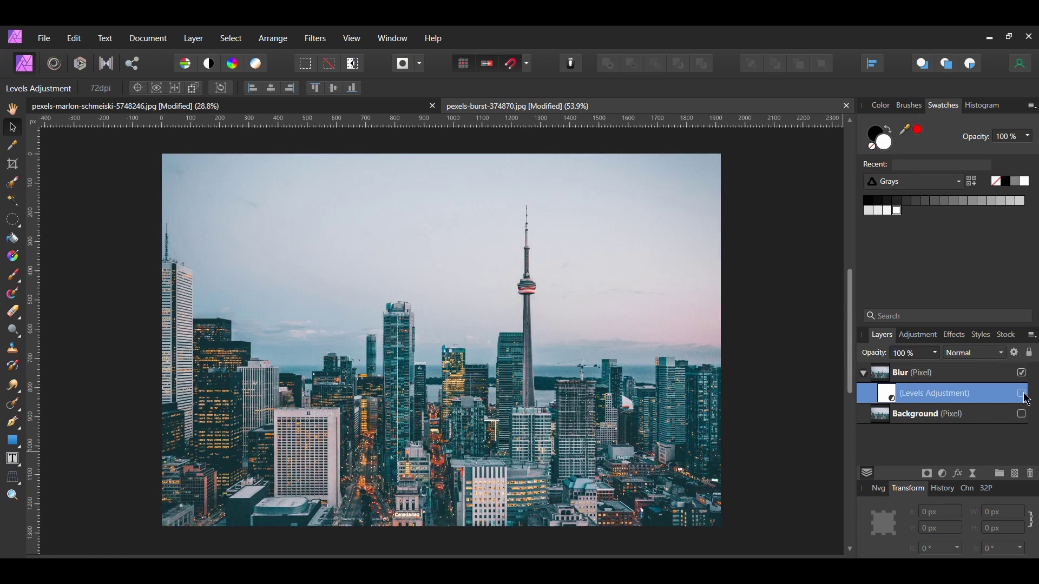
left_click(1025, 394)
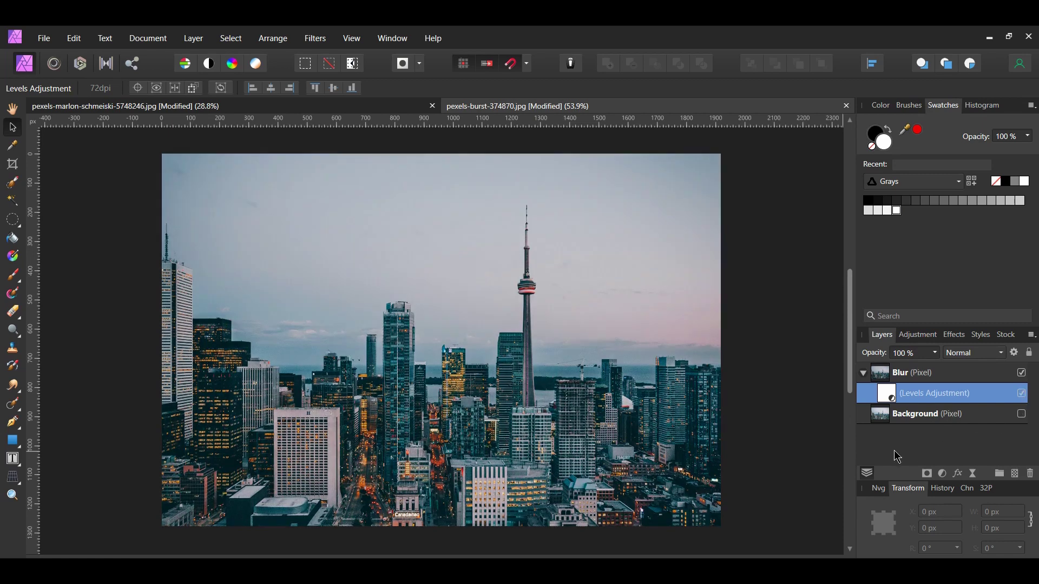
Add a live Gaussian Blur with Preserve Alpha and 2 px radius, nested inside the Blur layer.
left_click(794, 465)
left_click(973, 474)
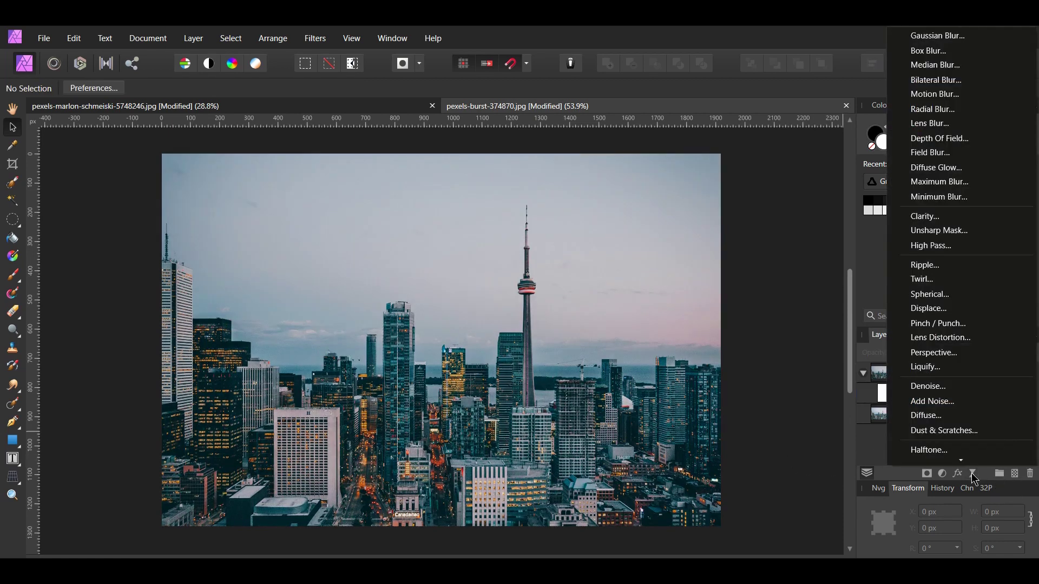
left_click(1007, 39)
left_click(606, 468)
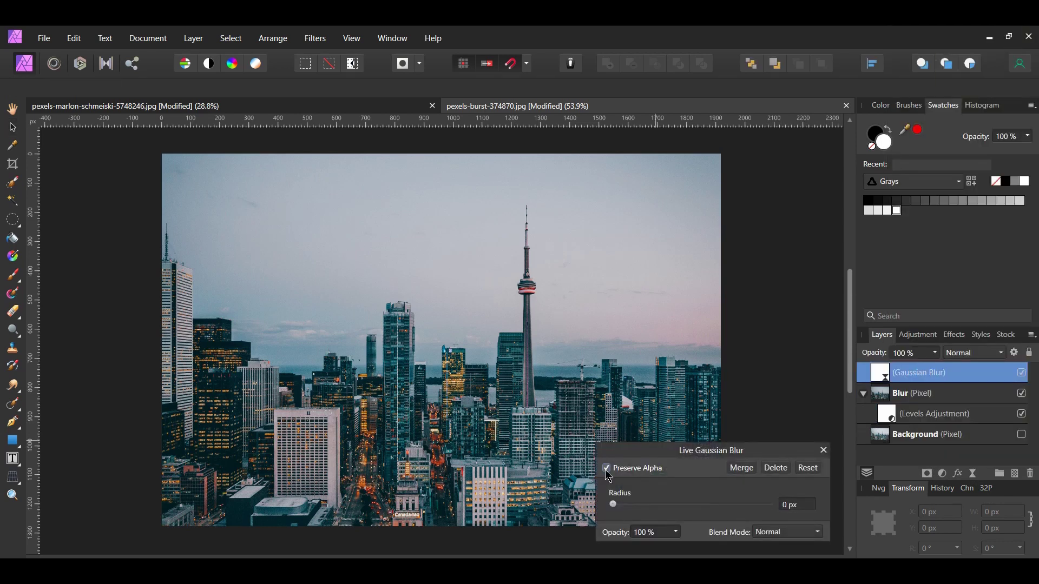
left_click(800, 504)
type("2")
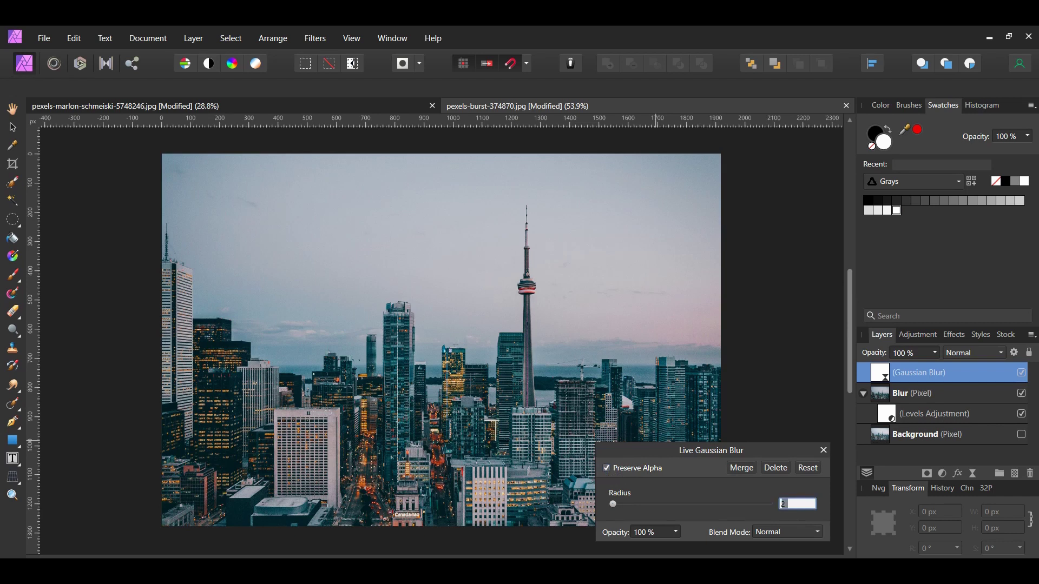
key("Return")
left_click(823, 452)
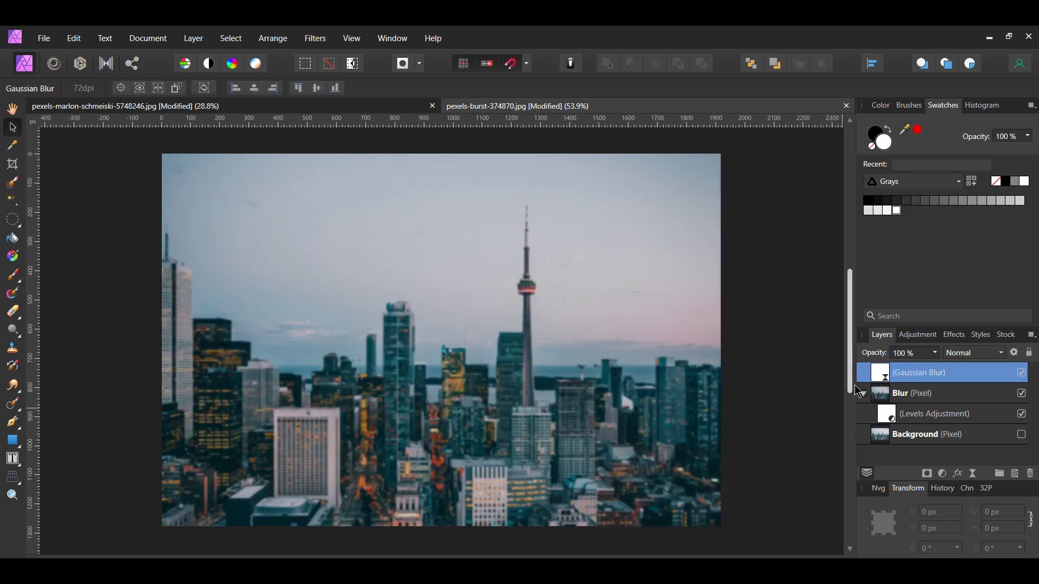
left_click_drag(865, 377, 897, 403)
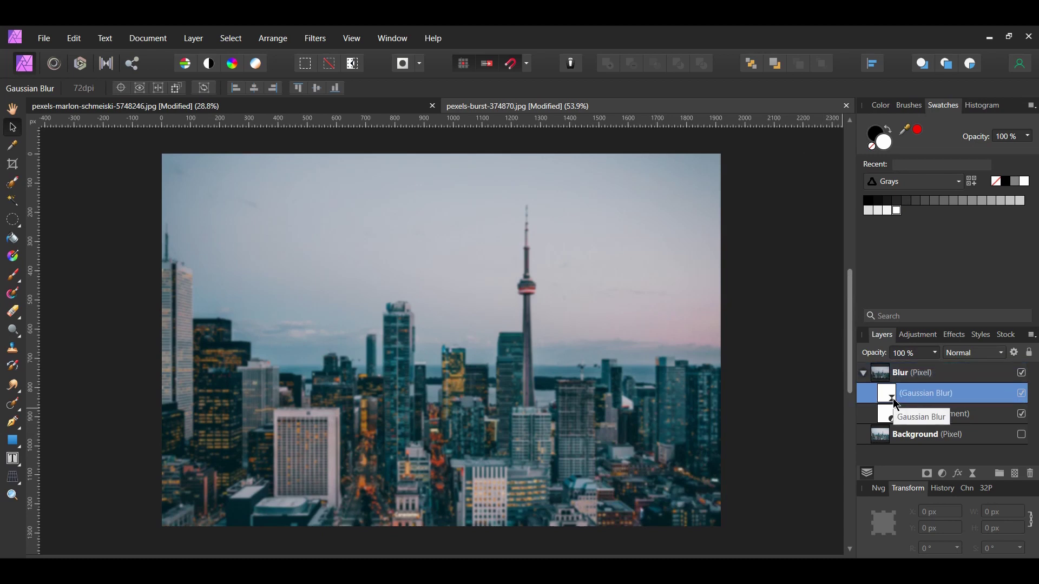
Place the raindrop image pexels-pixabay-459483 and stretch it across the canvas.
left_click(941, 457)
left_click(43, 38)
left_click(65, 323)
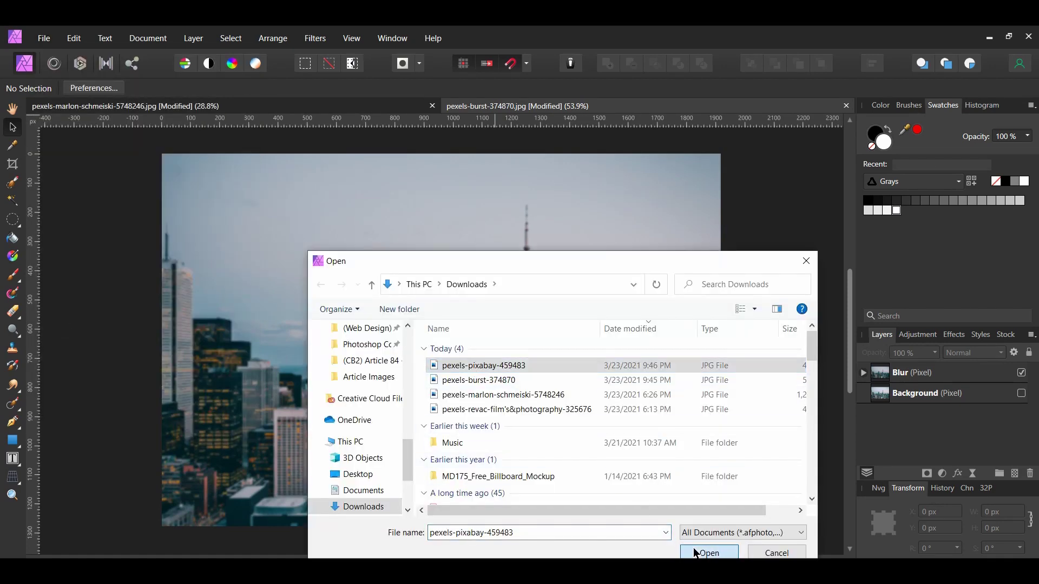
left_click(703, 552)
left_click_drag(145, 160, 702, 494)
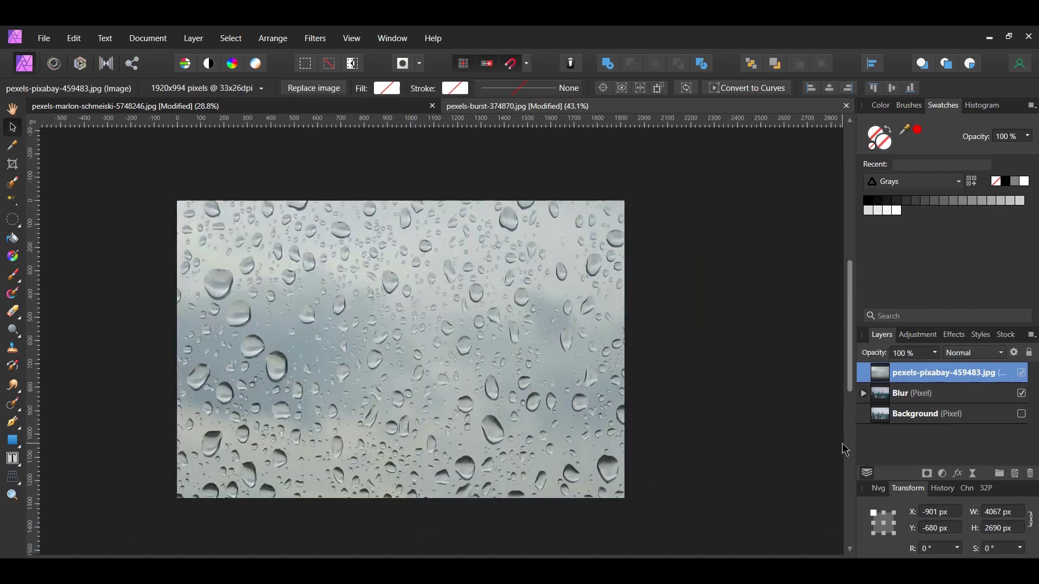
Set the raindrop layer's blend mode to Hard Light.
left_click(999, 354)
scroll(971, 466, "down", 3)
left_click(963, 499)
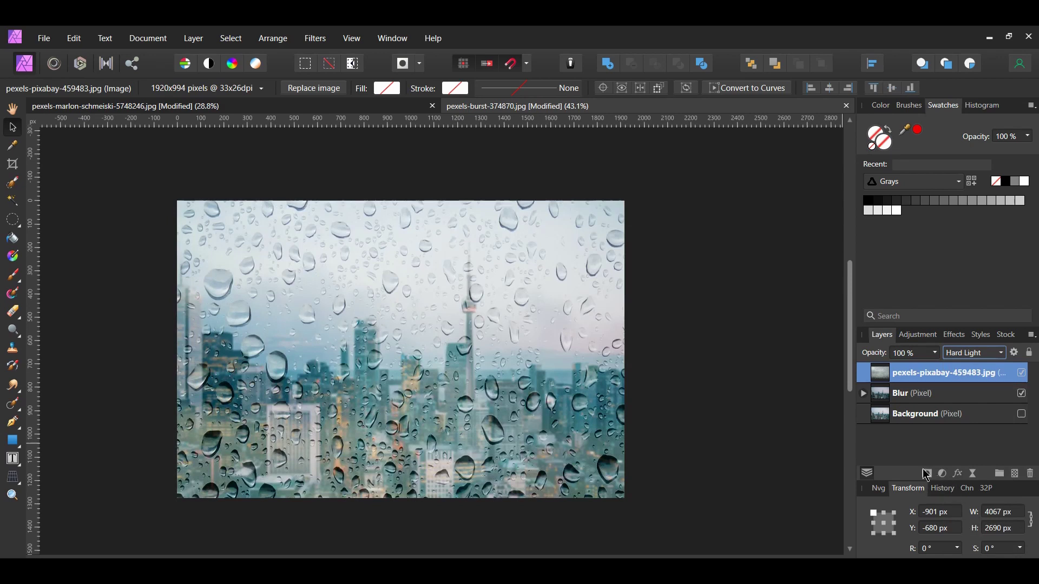
Nest a Curves adjustment in the raindrop layer, raising the black point to 0.236 and pulling the white point in.
left_click(942, 474)
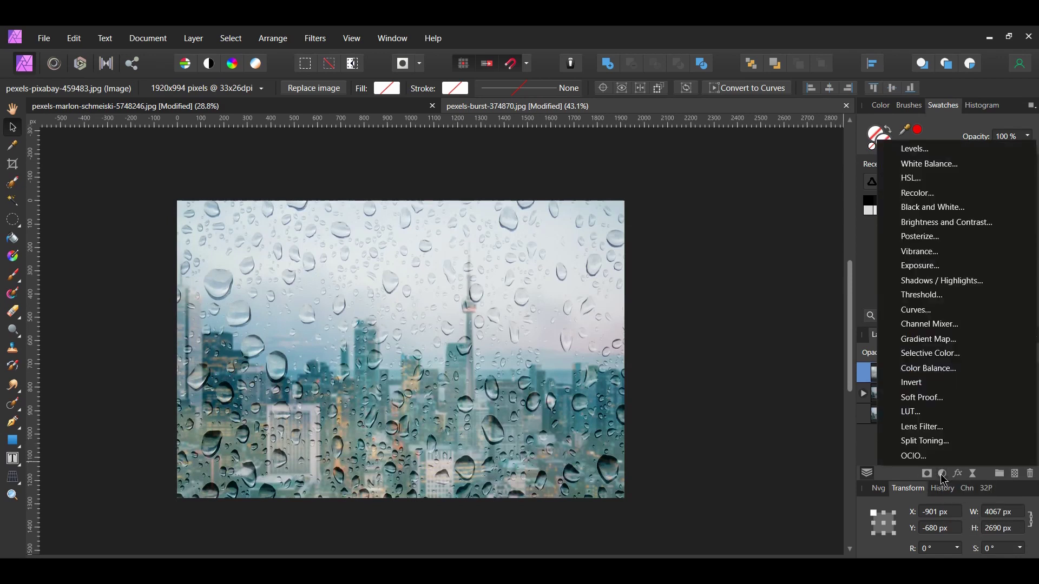
left_click(946, 313)
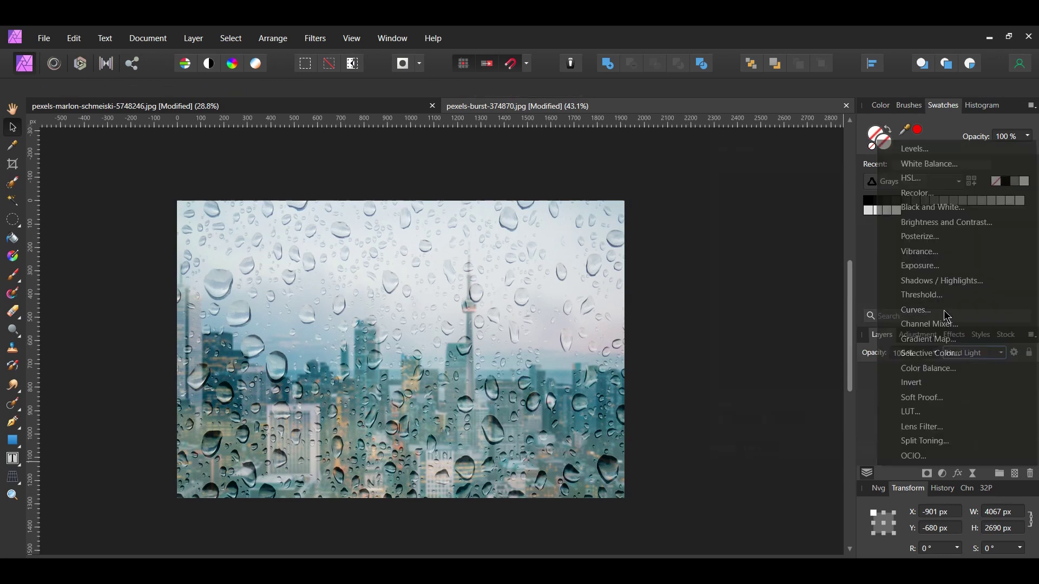
left_click_drag(844, 122, 679, 112)
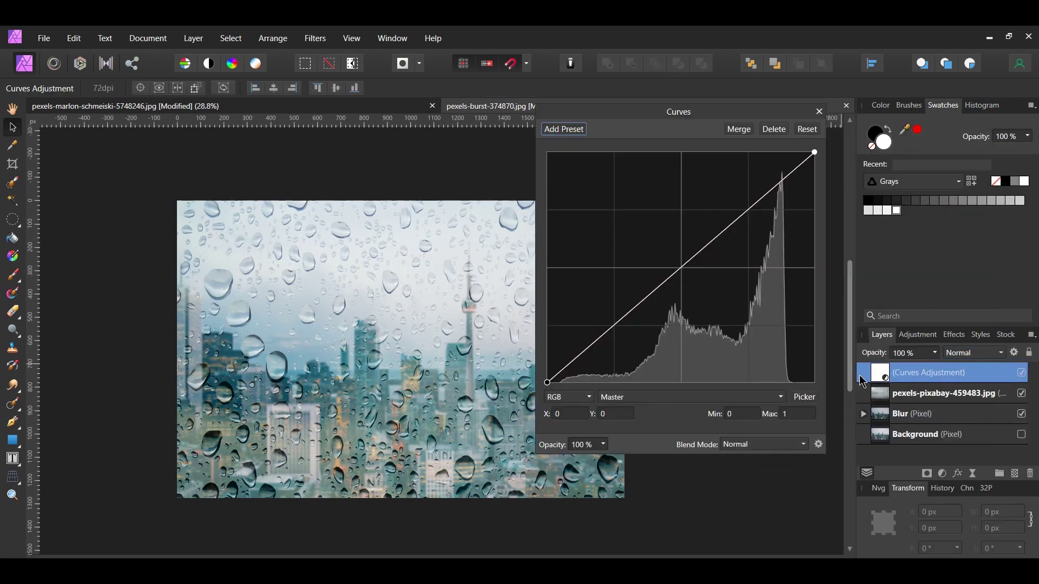
left_click_drag(899, 402, 899, 403)
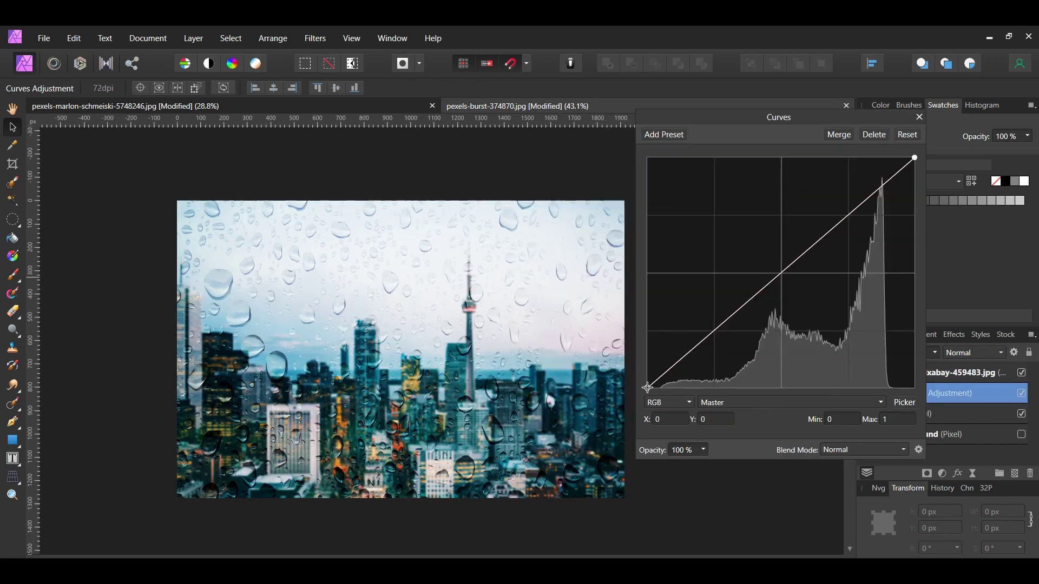
left_click_drag(647, 387, 632, 331)
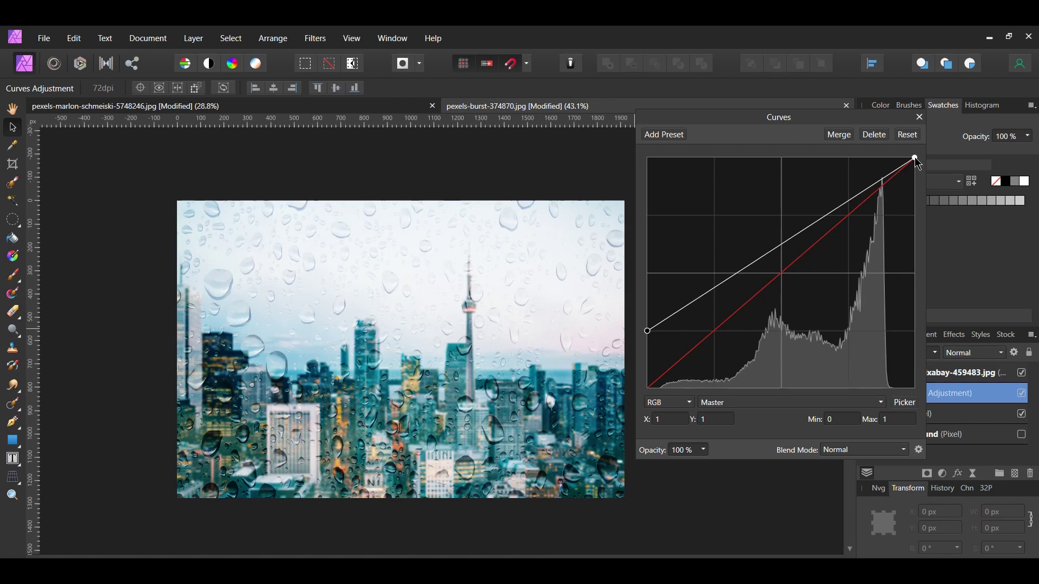
left_click_drag(915, 158, 884, 154)
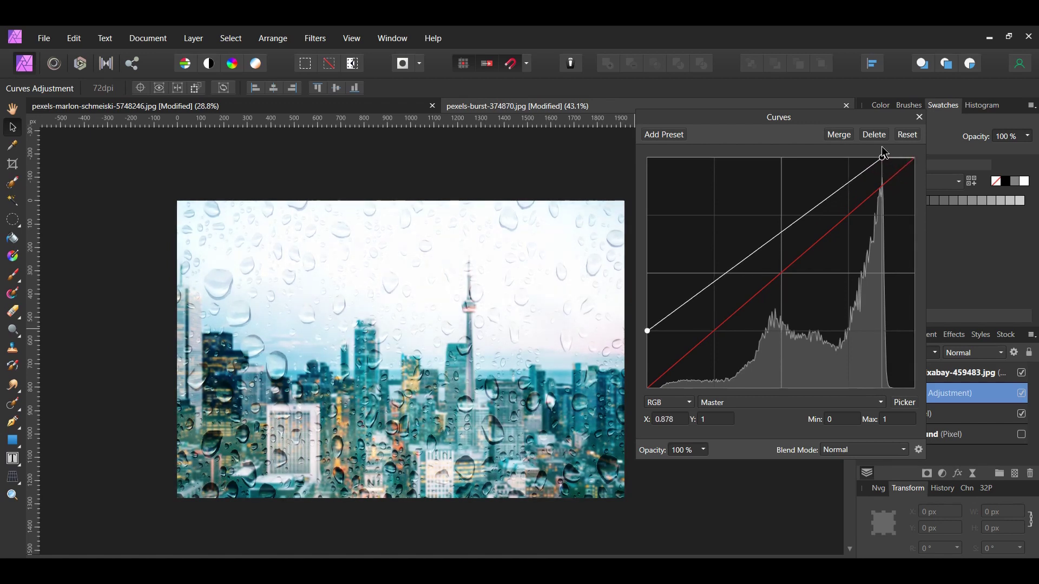
left_click(919, 116)
left_click(1021, 394)
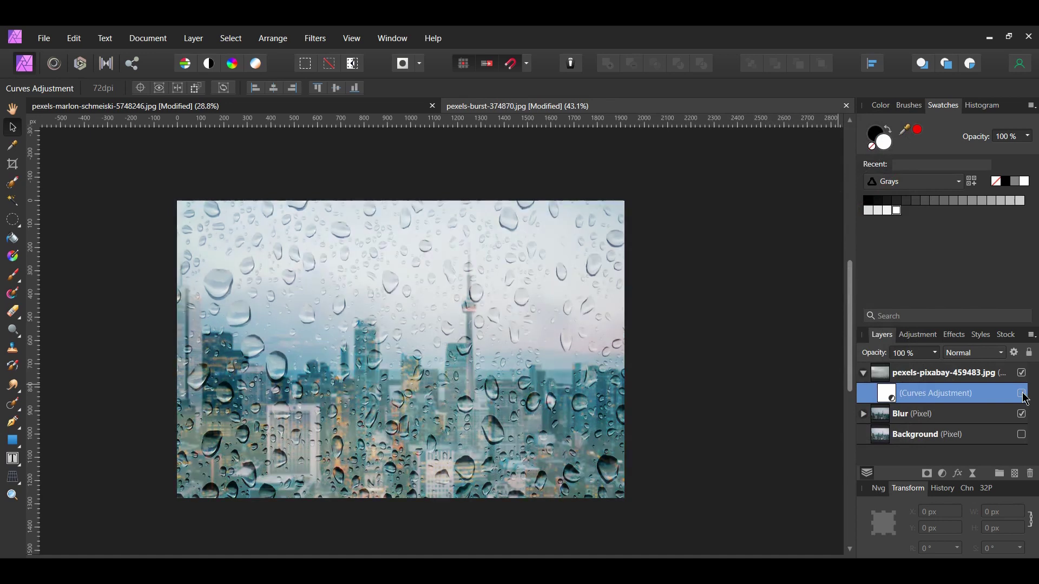
left_click(1022, 395)
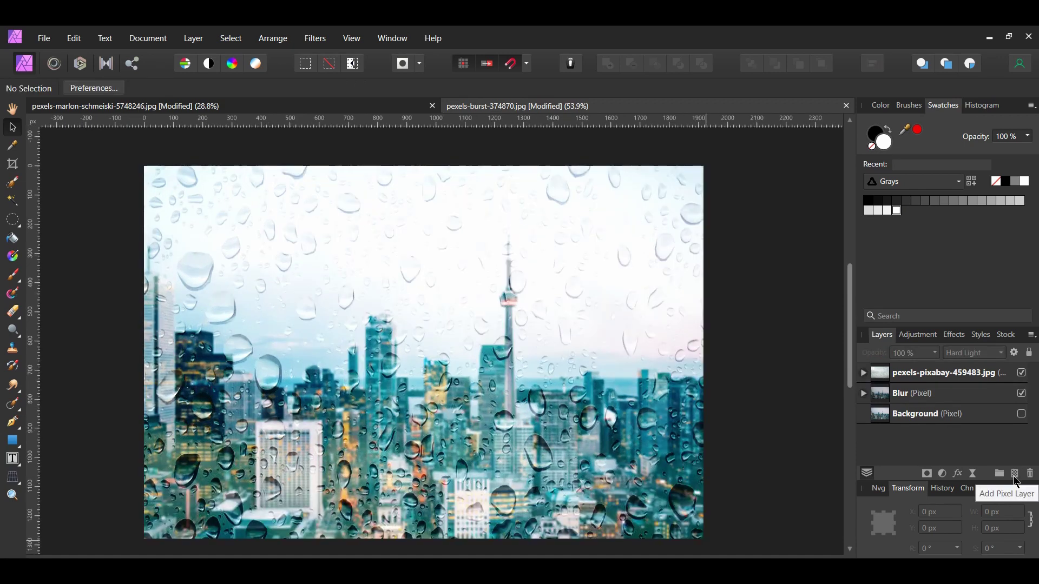
On a new top pixel layer, paint dark vertical brush streaks the full height of the photo.
left_click(1015, 474)
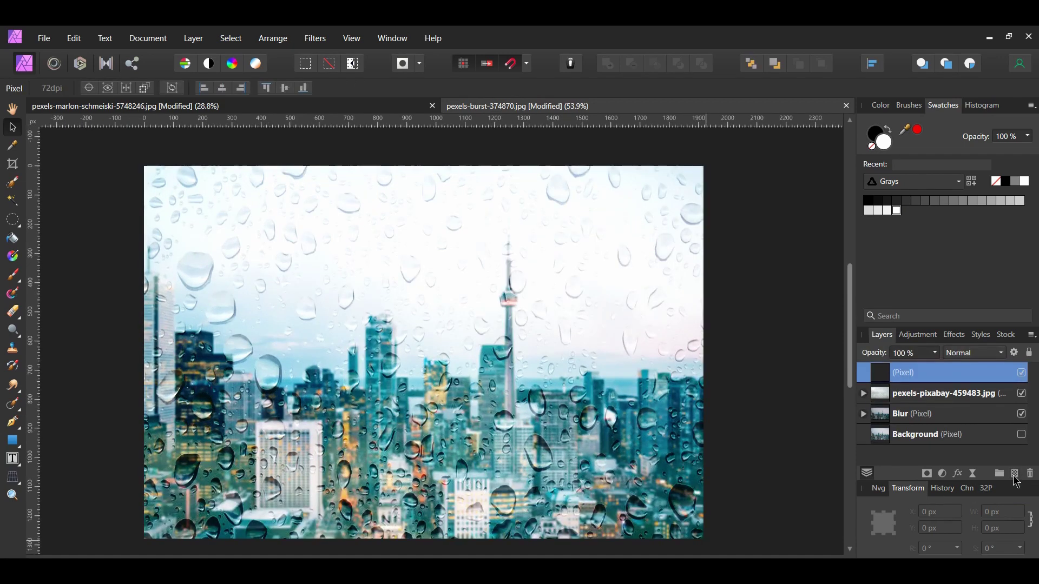
key("b")
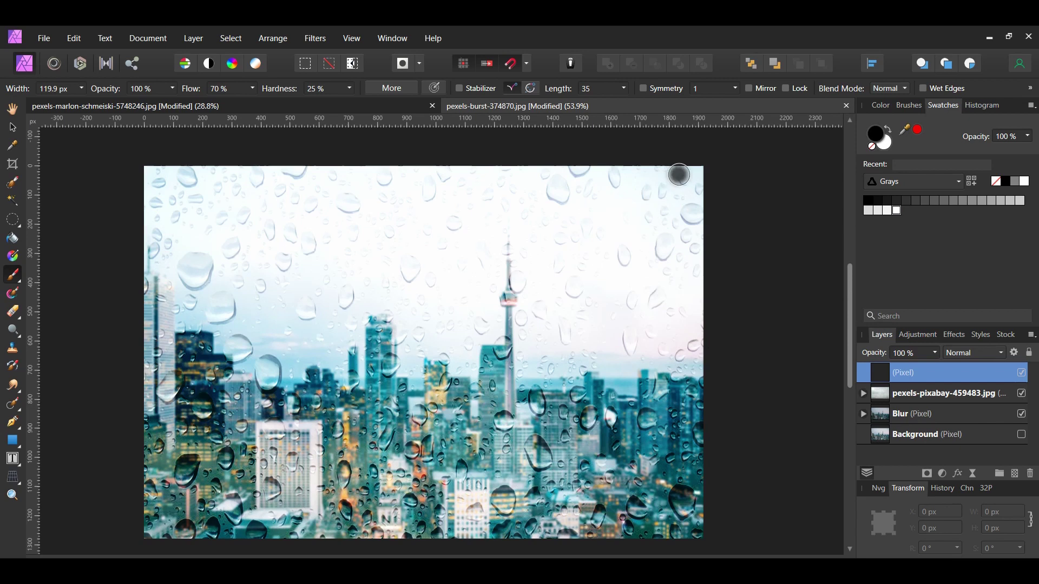
left_click_drag(679, 172, 677, 542)
key("bracketright")
key("bracketright")
key("bracketright")
left_click_drag(633, 167, 633, 541)
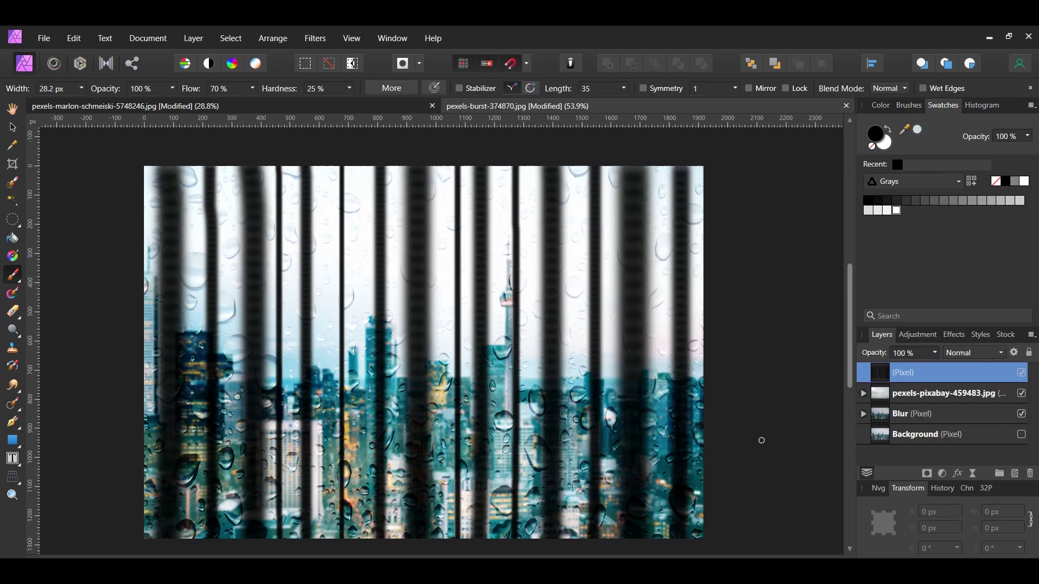
Apply a Ripple distortion at intensity 8 to the streak layer.
left_click(316, 39)
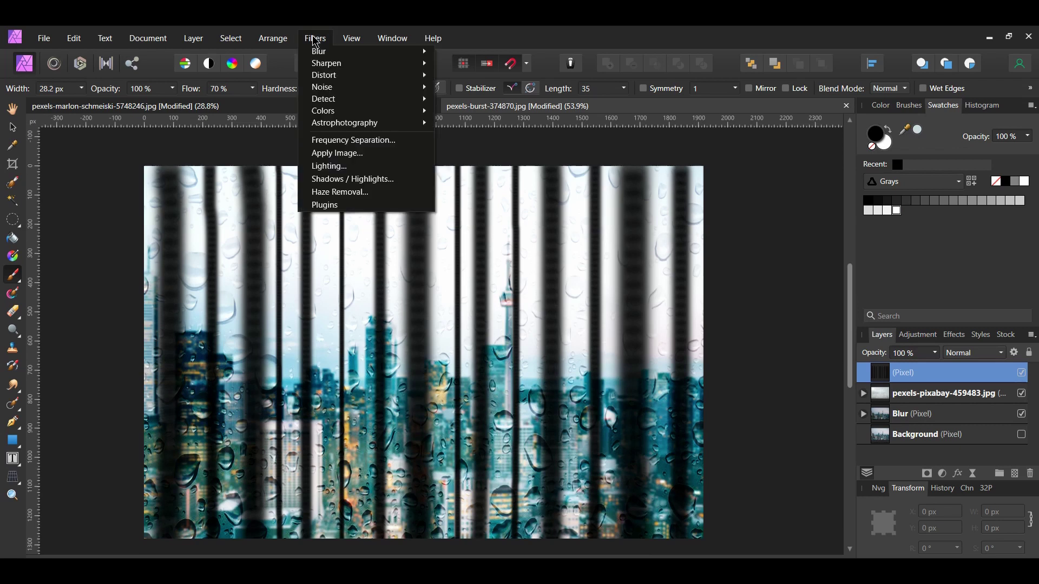
mouse_move(378, 76)
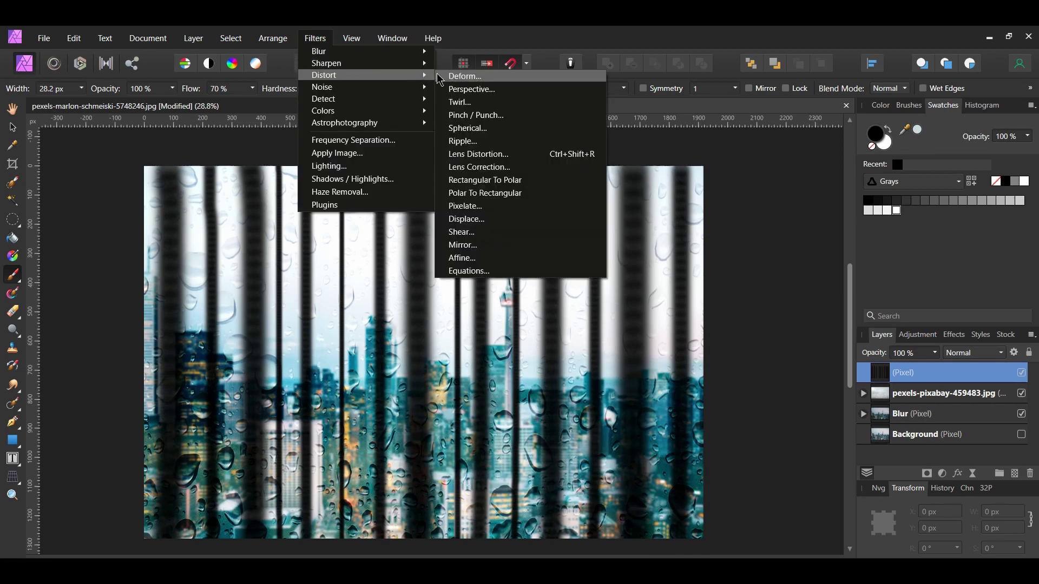
left_click(462, 140)
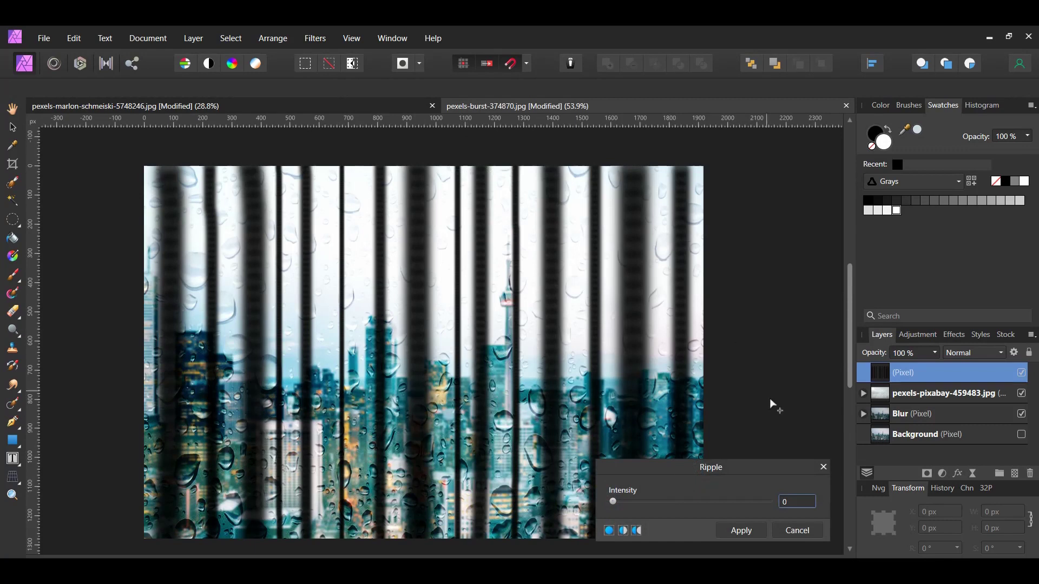
scroll(796, 503, "up", 8)
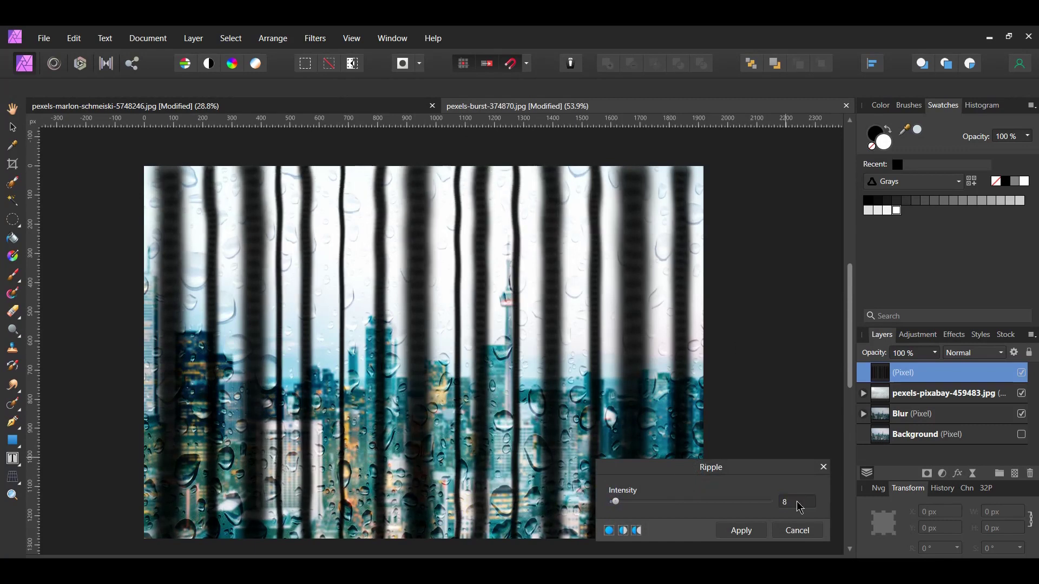
left_click(740, 531)
Move the streak layer below the raindrops and set it to Erase at 50% opacity.
left_click_drag(861, 373, 862, 401)
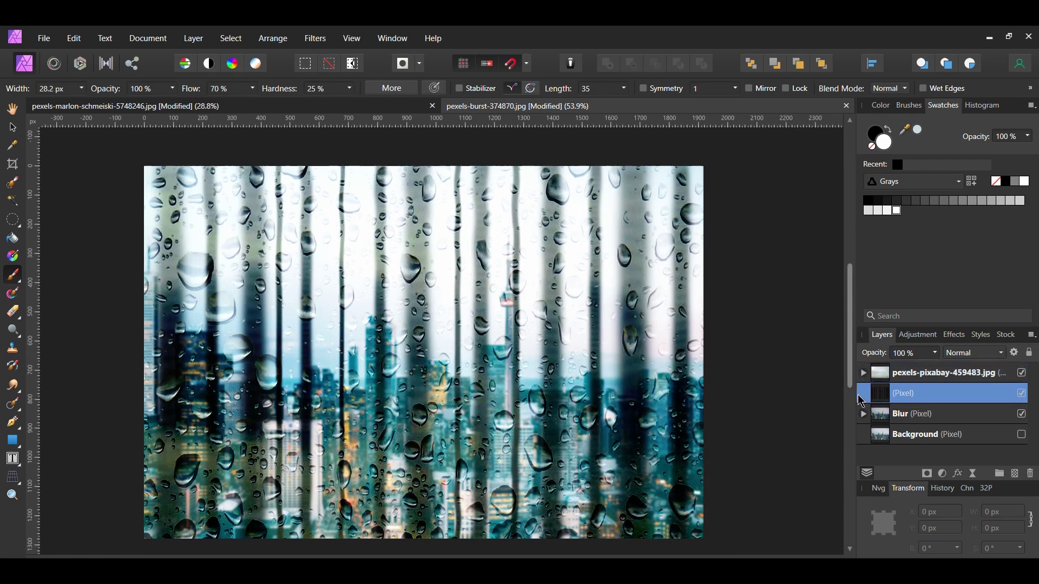
left_click(1001, 353)
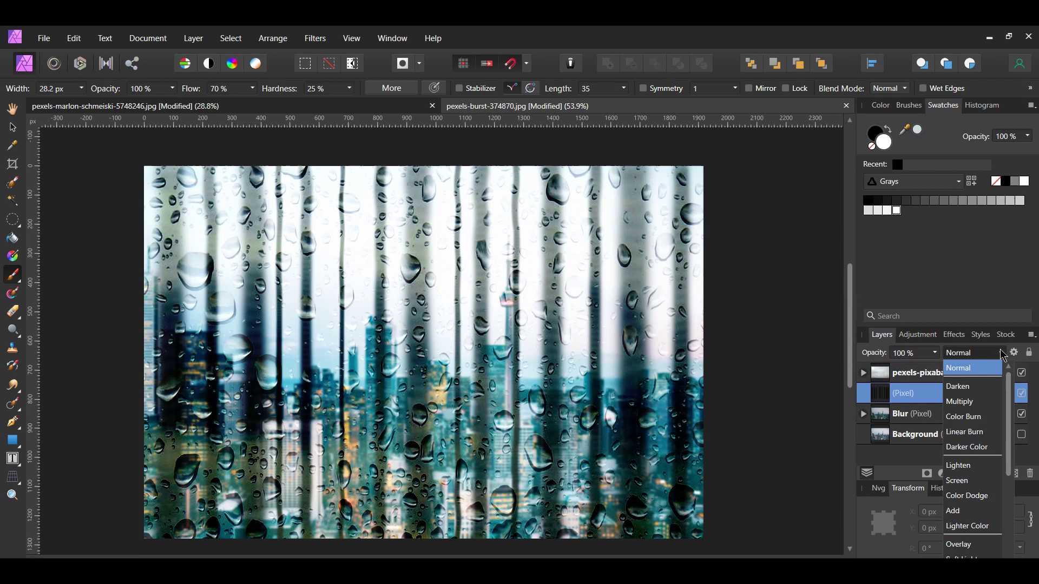
scroll(974, 460, "down", 5)
left_click(969, 547)
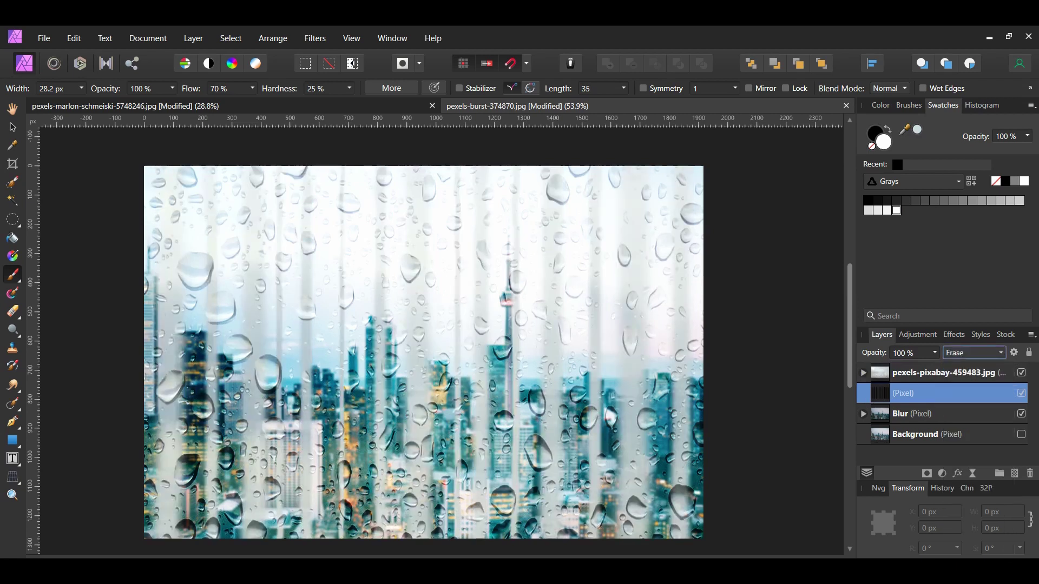
left_click(935, 353)
left_click_drag(939, 368, 892, 371)
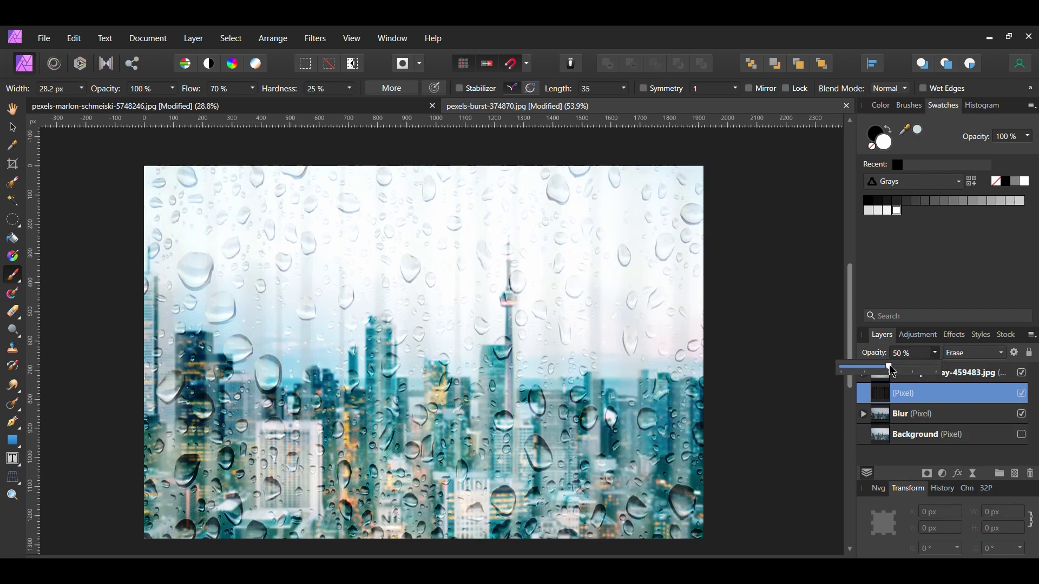
left_click(823, 462)
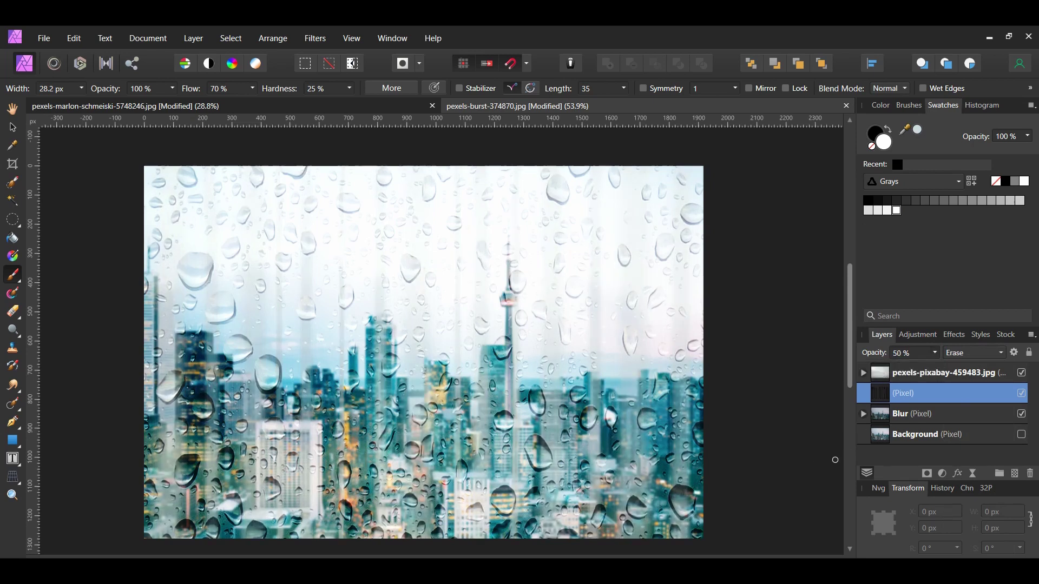
key("v")
left_click(836, 464)
key("ctrl+minus")
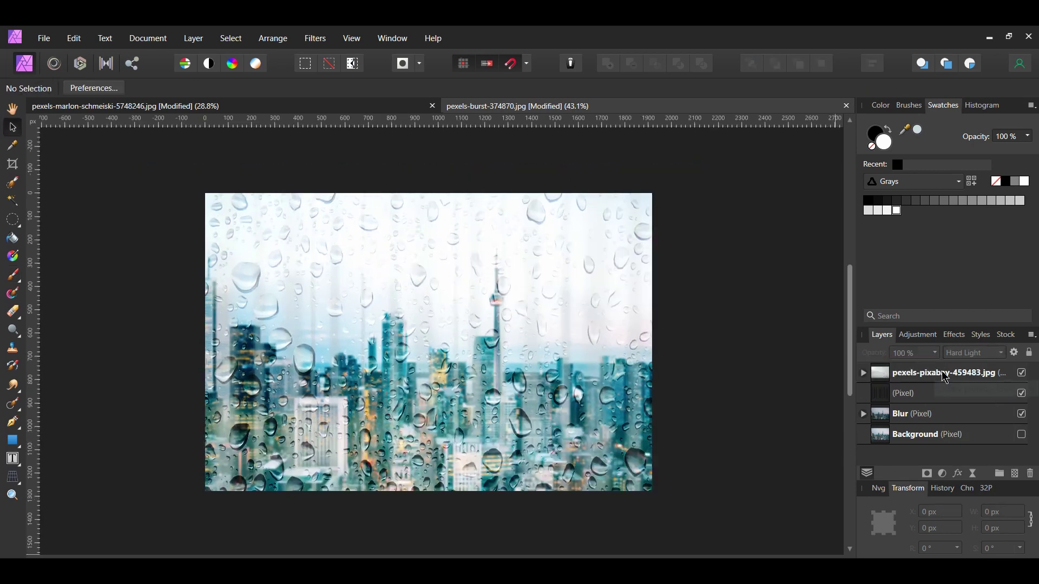
left_click(919, 372)
left_click(998, 414, "shift")
left_click(1022, 435)
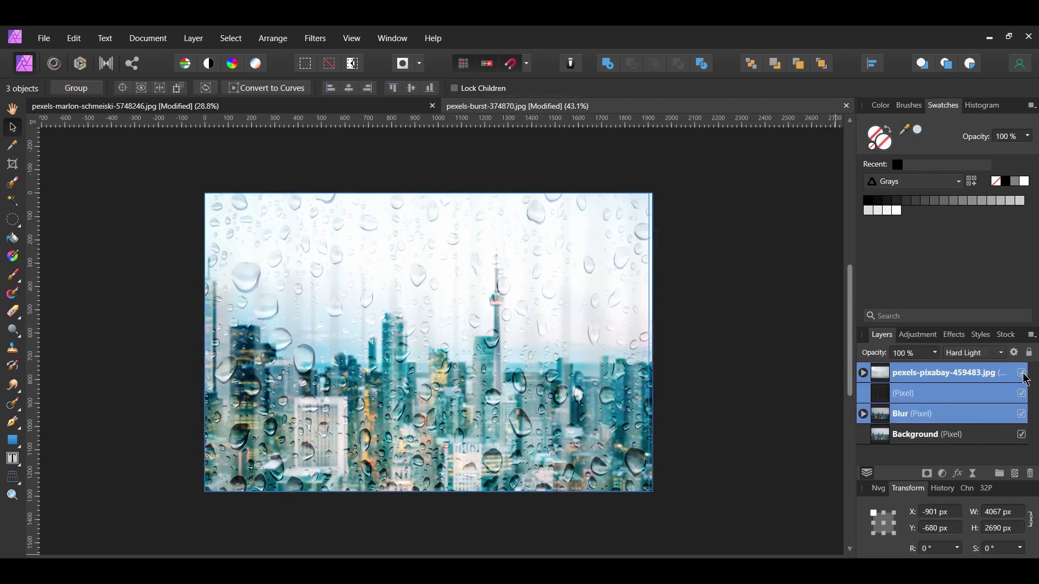
left_click(1022, 374)
left_click(1021, 434)
left_click(947, 373)
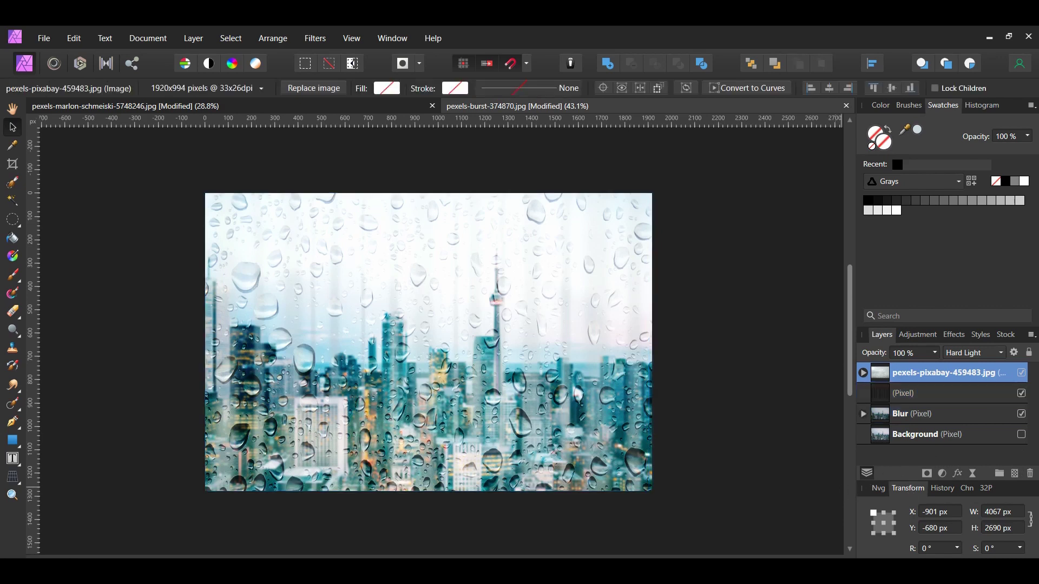